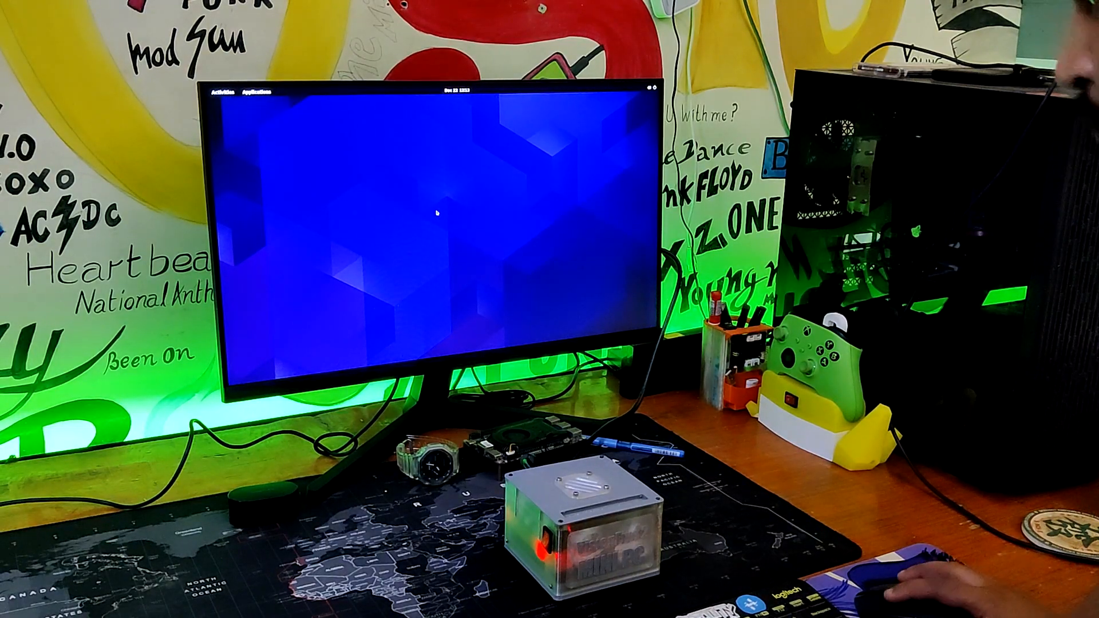
- Show the Applications menu, then switch to the Activities overview with workspace preview and search
{"action": "left_click", "coordinate": [246, 90]}
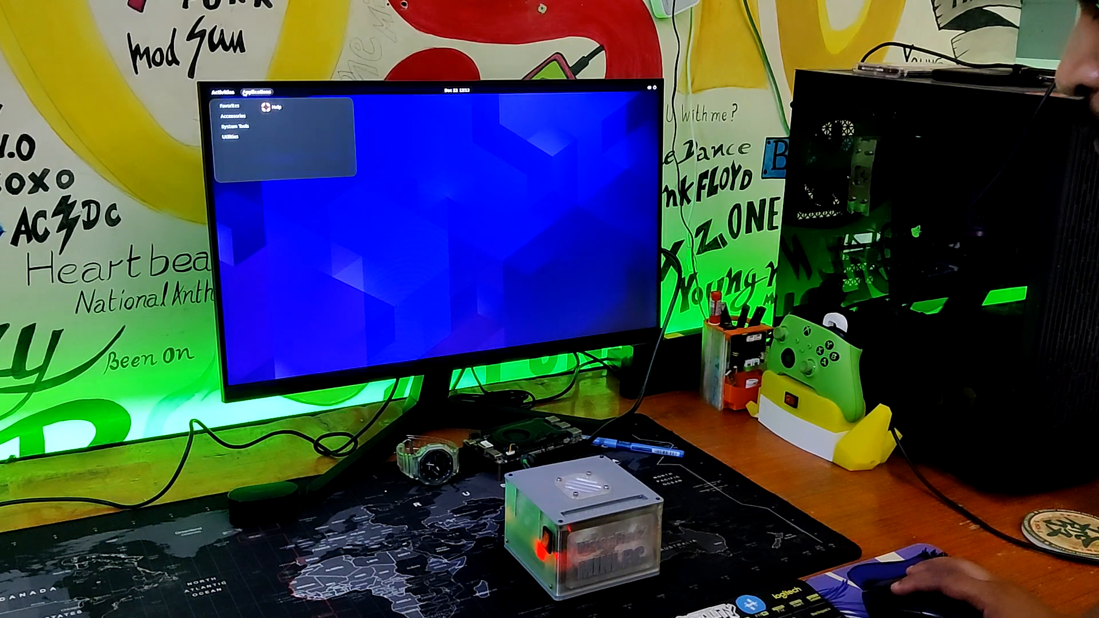
{"action": "left_click", "coordinate": [256, 91]}
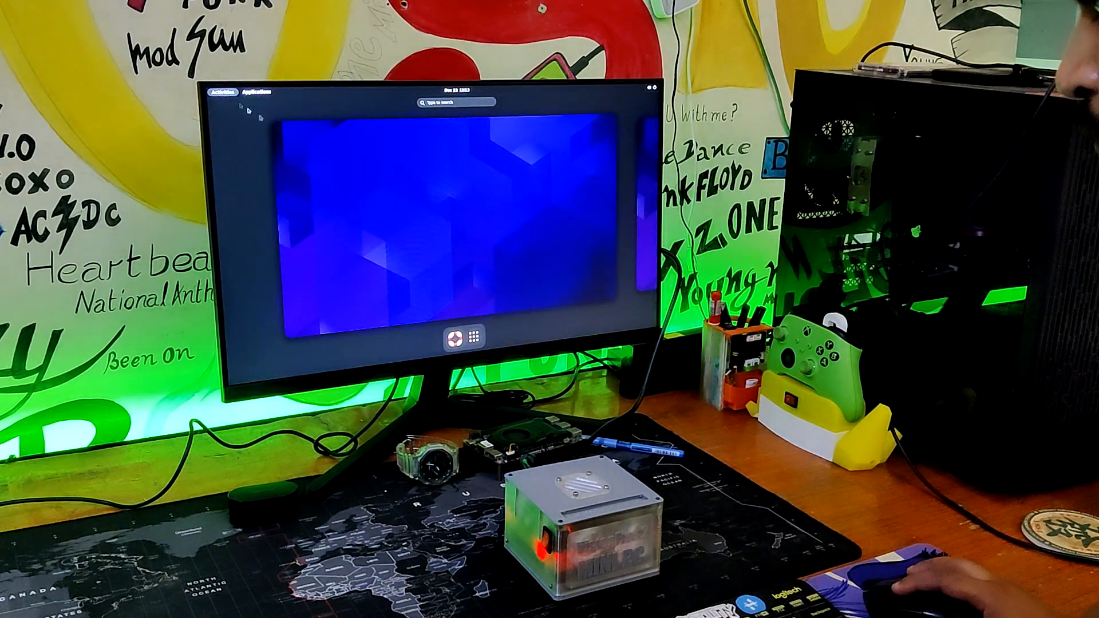
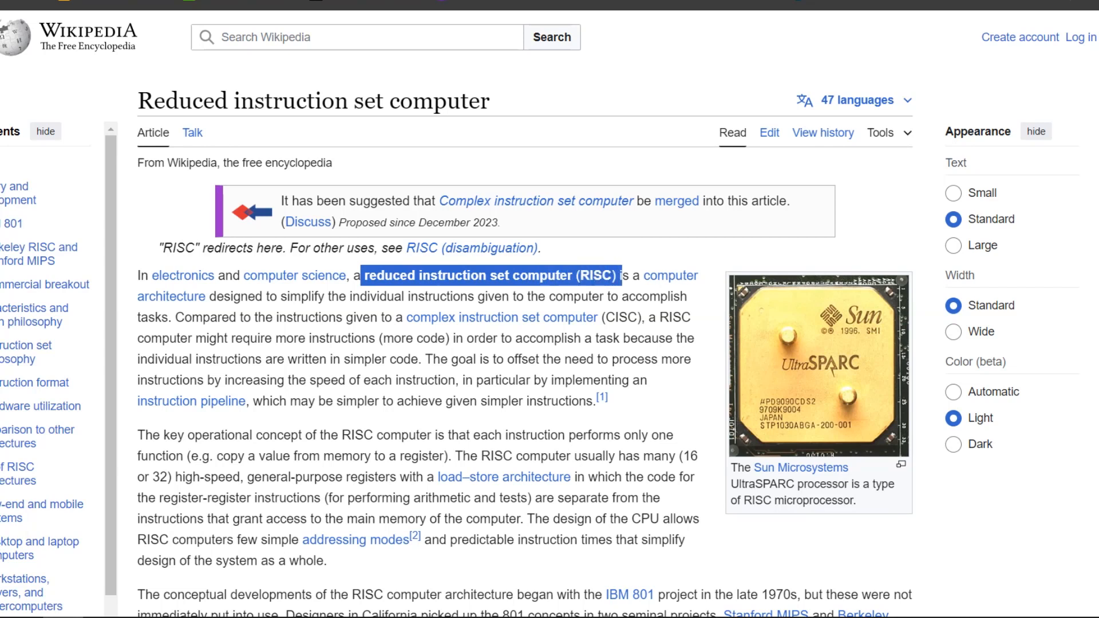
- Return to the RISC-V article and mark the sentence on the project's Berkeley origins
{"action": "key", "text": "Escape"}
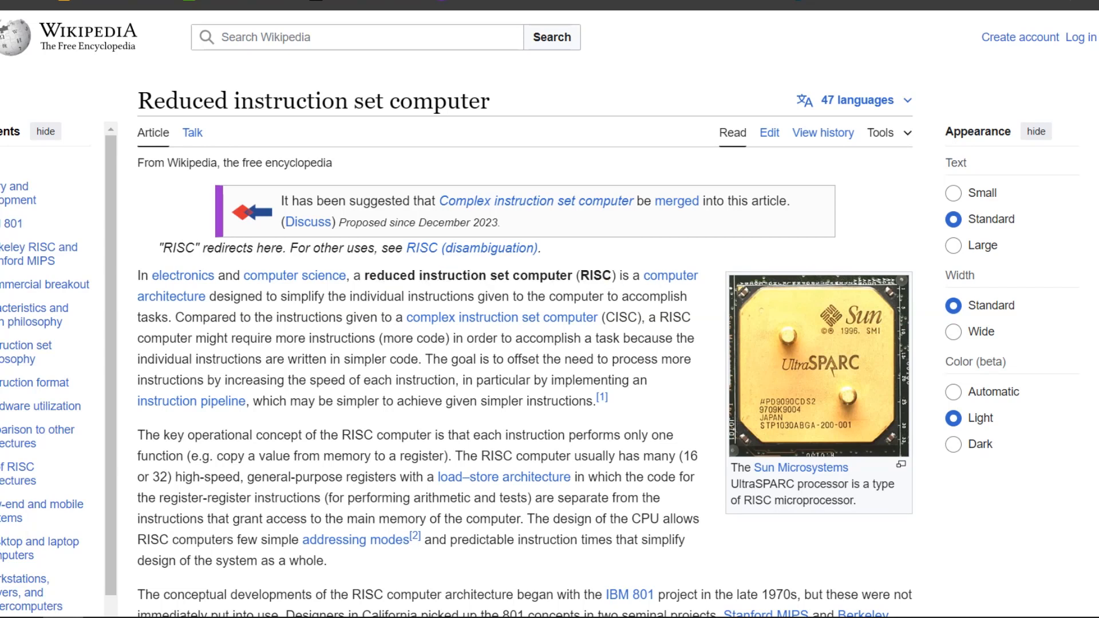
{"action": "scroll", "coordinate": [550, 344], "scroll_direction": "down", "scroll_amount": 2}
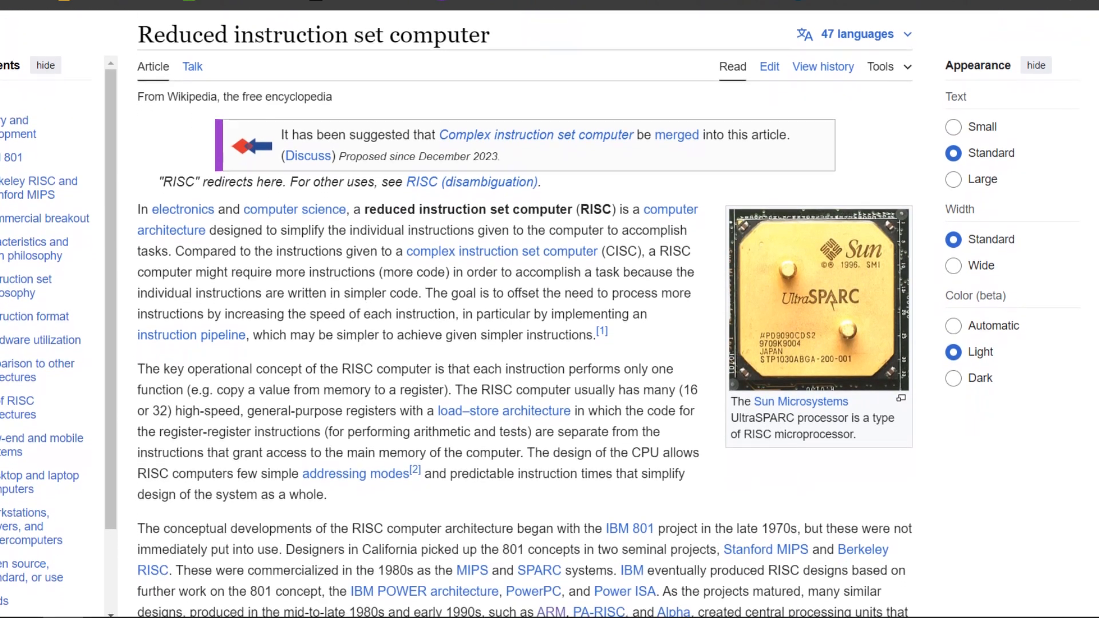
{"action": "key", "text": "alt+Left"}
{"action": "left_click_drag", "start_coordinate": [311, 334], "coordinate": [522, 334]}
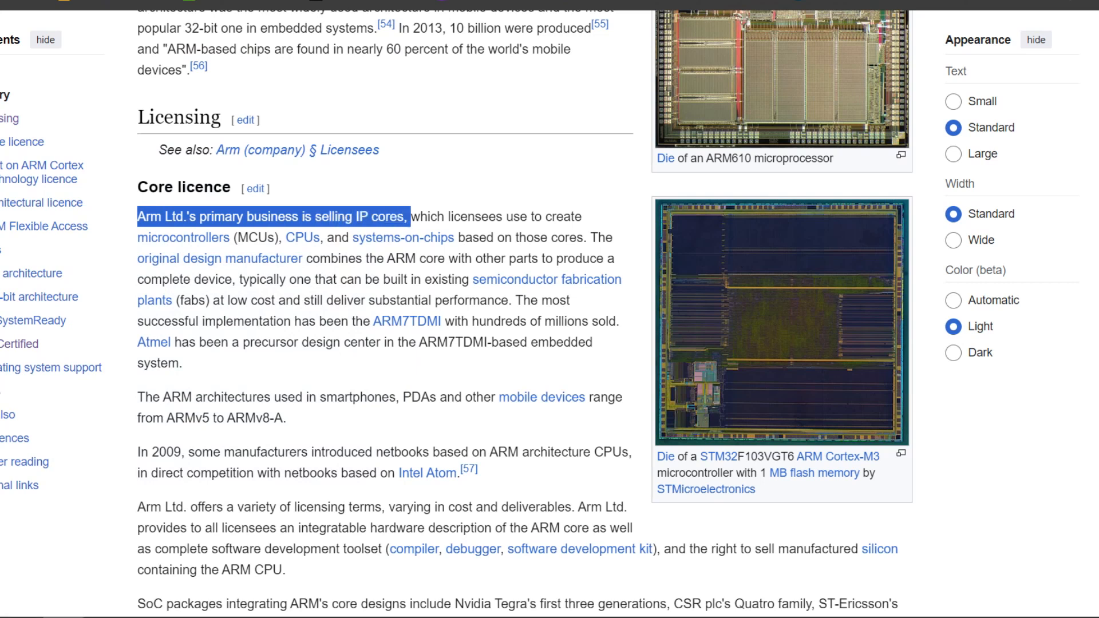
- Mark Arm's IP-core licensing sentence, 'the Apple M1 chip', the full RISC-V rationale paragraph, then clear it
{"action": "mouse_move", "coordinate": [411, 217]}
{"action": "left_mouse_down"}
{"action": "mouse_move", "coordinate": [292, 259]}
{"action": "mouse_move", "coordinate": [588, 237]}
{"action": "left_mouse_up"}
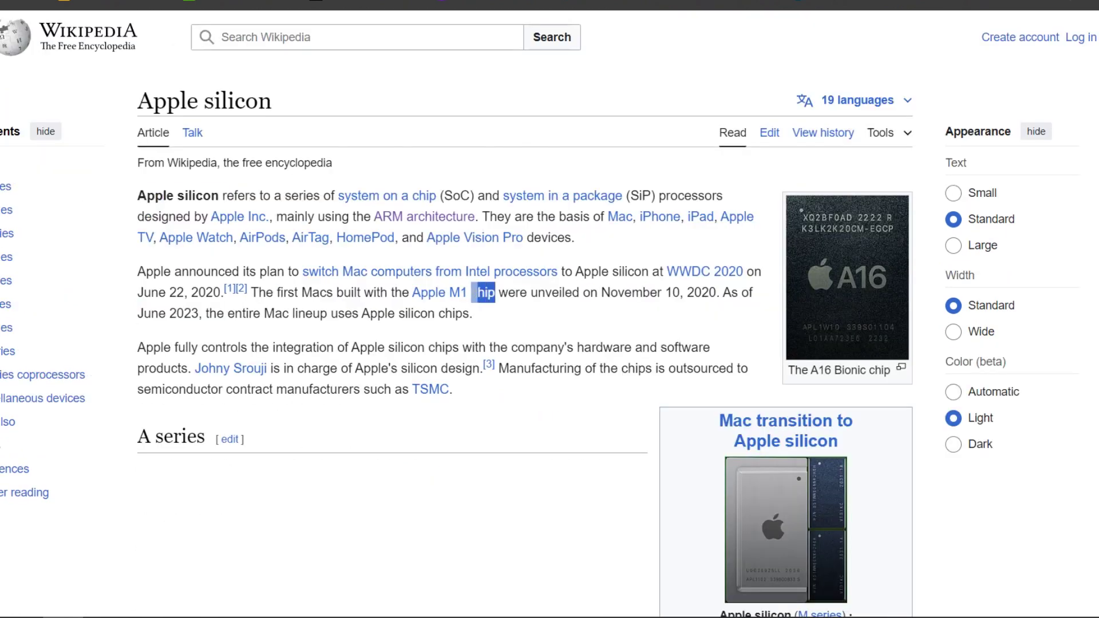
{"action": "left_click_drag", "start_coordinate": [496, 292], "coordinate": [381, 293]}
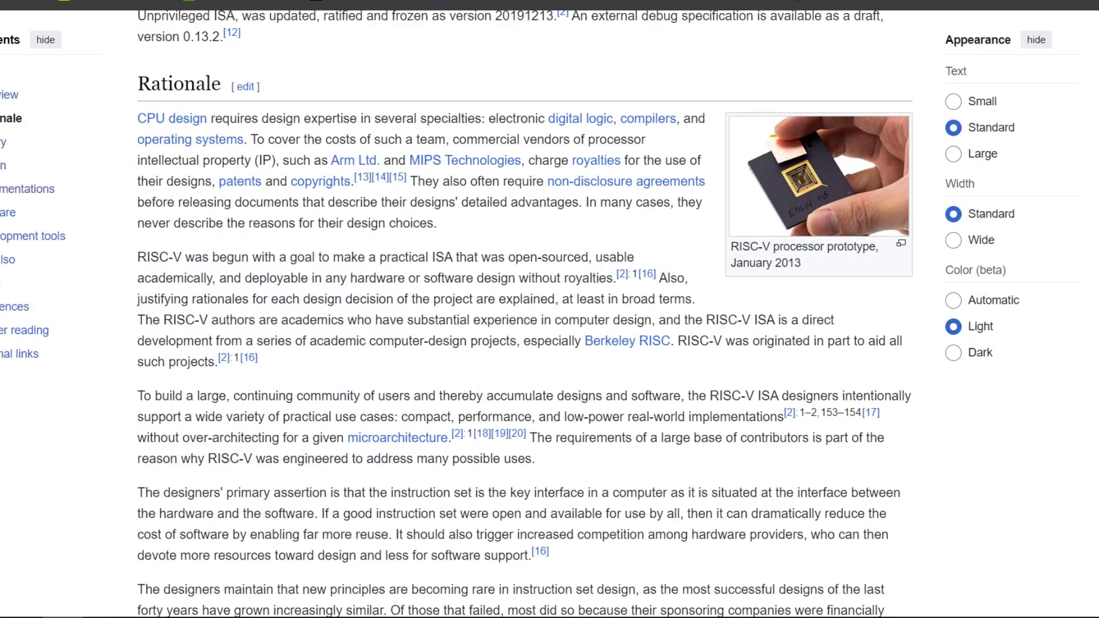
{"action": "mouse_move", "coordinate": [138, 257]}
{"action": "left_mouse_down"}
{"action": "mouse_move", "coordinate": [627, 257]}
{"action": "mouse_move", "coordinate": [687, 299]}
{"action": "left_mouse_up"}
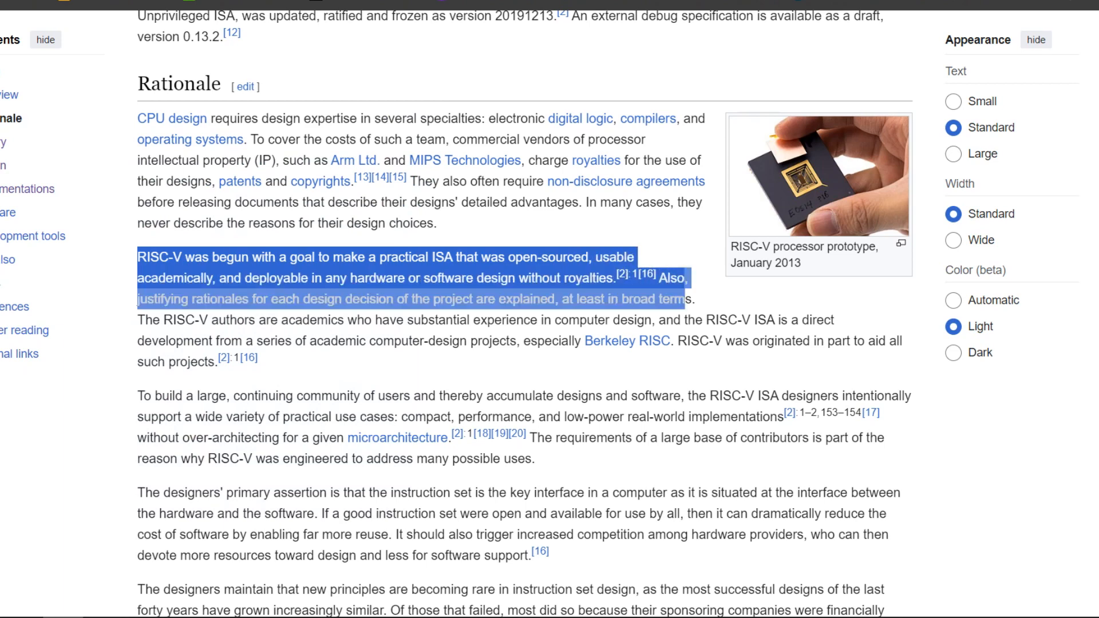
{"action": "left_click_drag", "start_coordinate": [687, 300], "coordinate": [258, 361]}
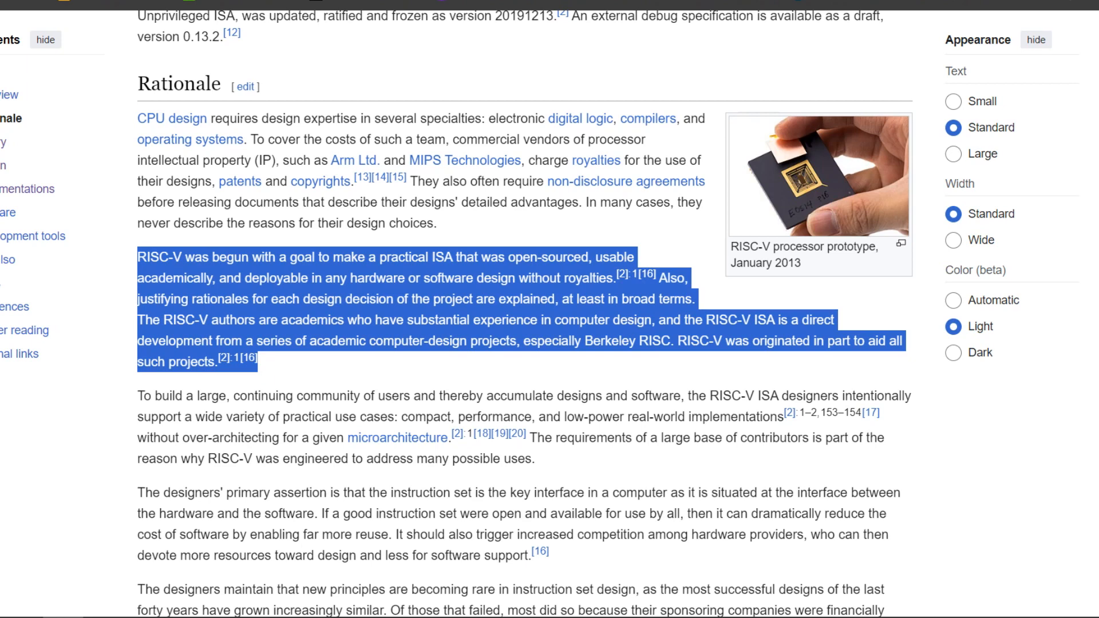
{"action": "left_click", "coordinate": [522, 302]}
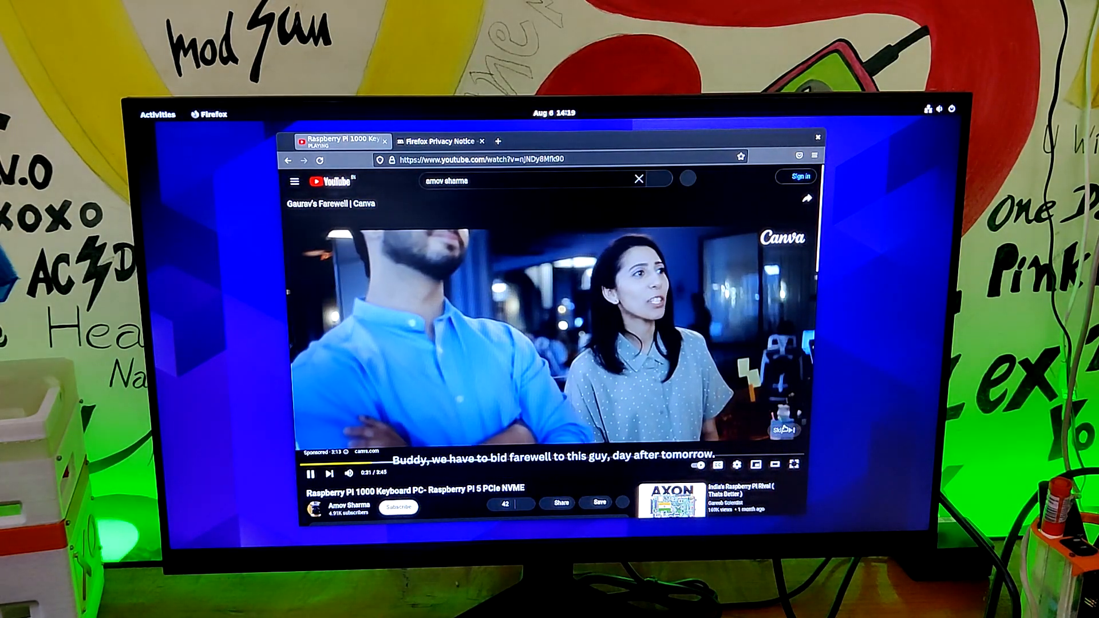
- Skip the YouTube ad so the Raspberry Pi 1000 Keyboard PC video begins
{"action": "left_click", "coordinate": [777, 428]}
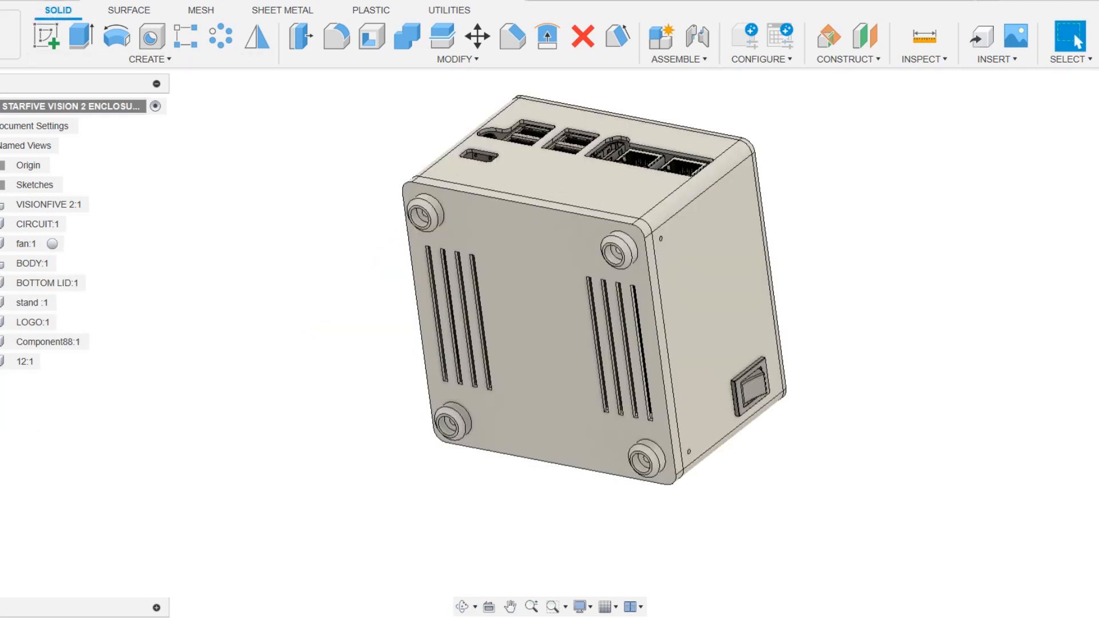
- Redo the moves separating the bottom lid, board and feet, select the logo plate, and view it from the front
{"action": "key", "text": "ctrl+y"}
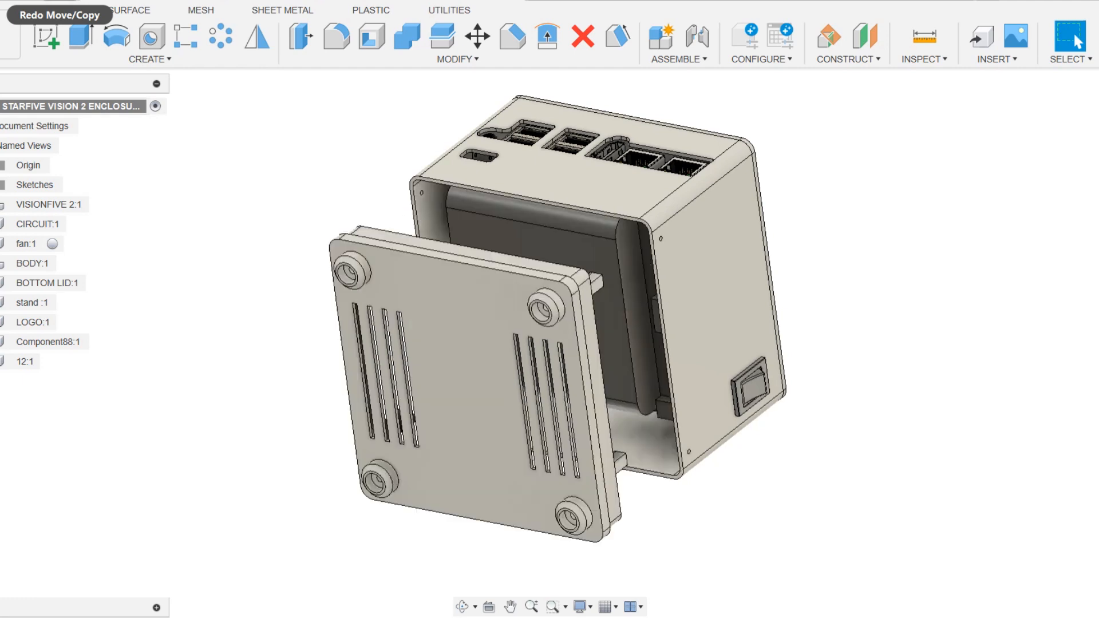
{"action": "key", "text": "ctrl+y"}
{"action": "key", "text": "ctrl+y"}
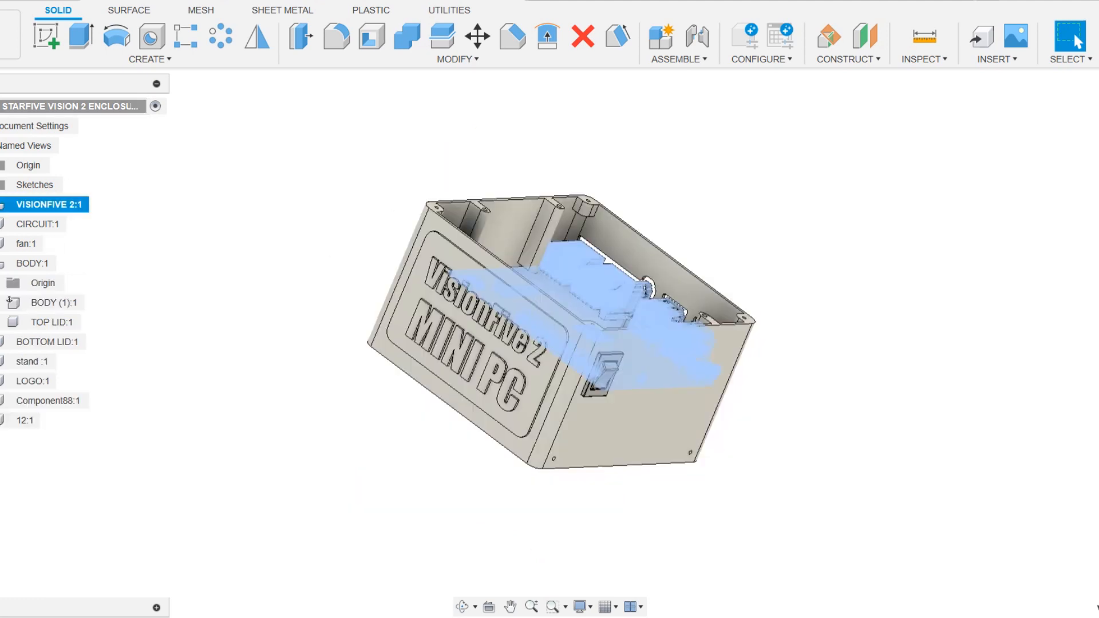
{"action": "key", "text": "Escape"}
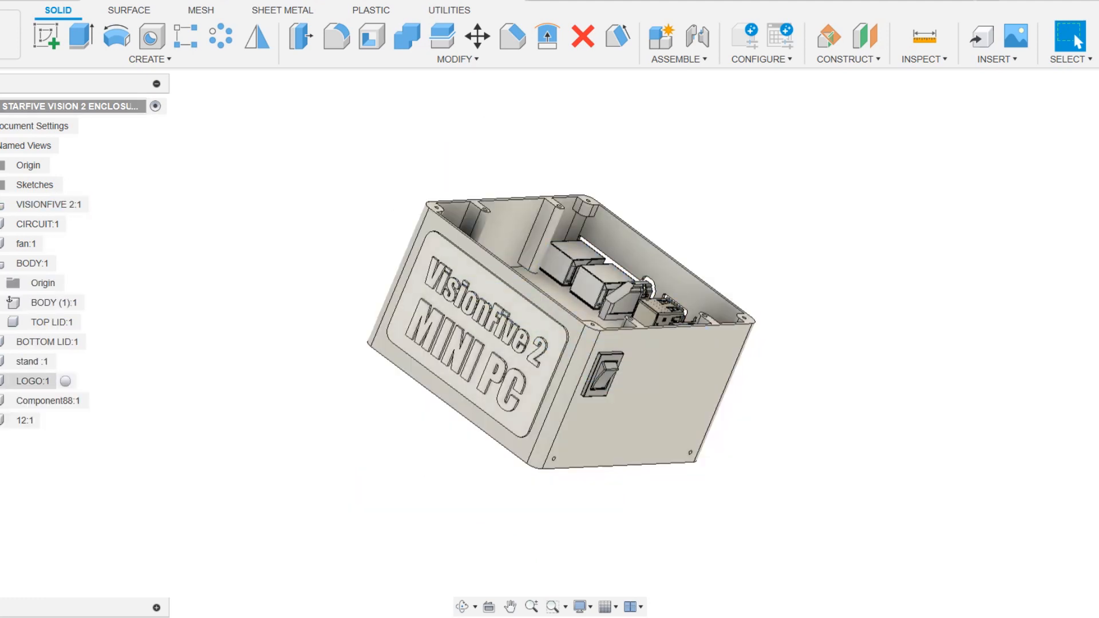
{"action": "key", "text": "ctrl+y"}
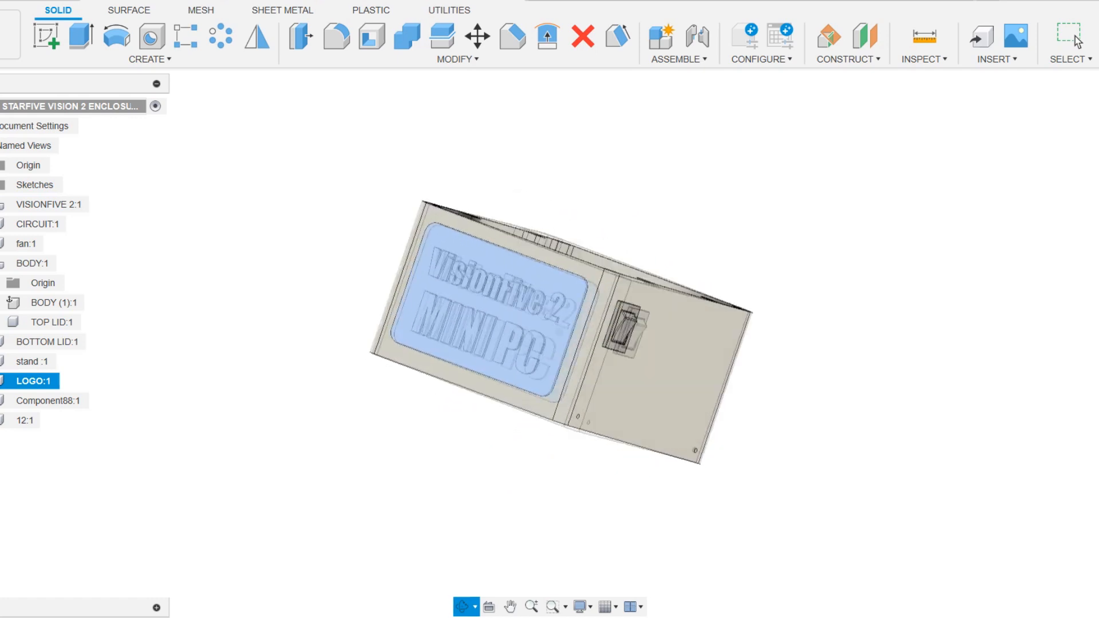
{"action": "left_click", "coordinate": [1078, 41]}
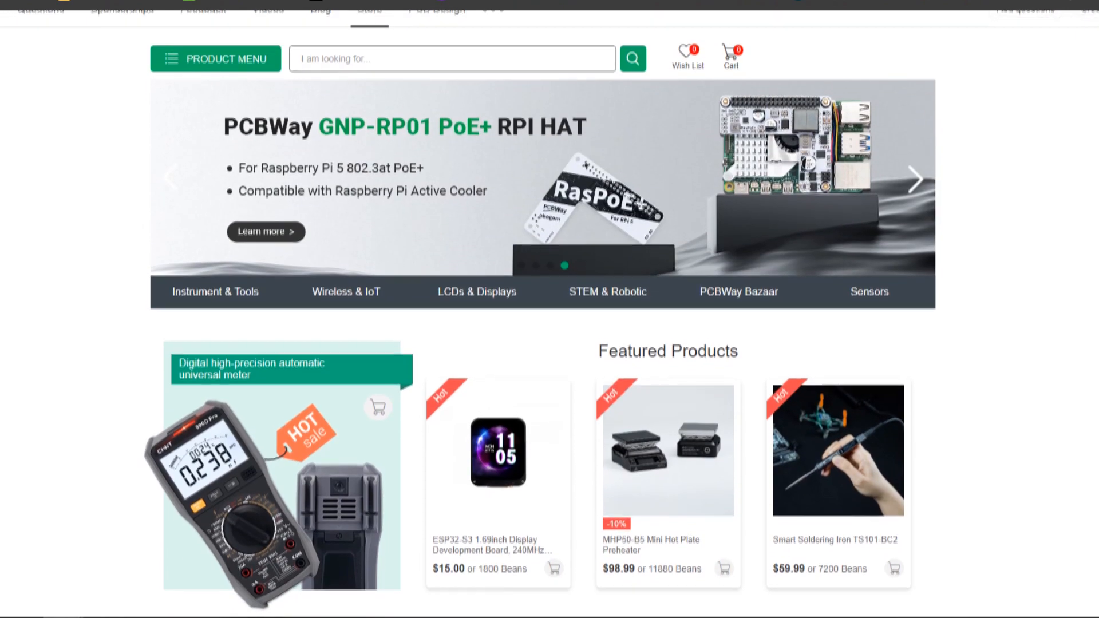
{"action": "scroll", "coordinate": [549, 344], "scroll_direction": "down", "scroll_amount": 3}
{"action": "scroll", "coordinate": [550, 344], "scroll_direction": "down", "scroll_amount": 2}
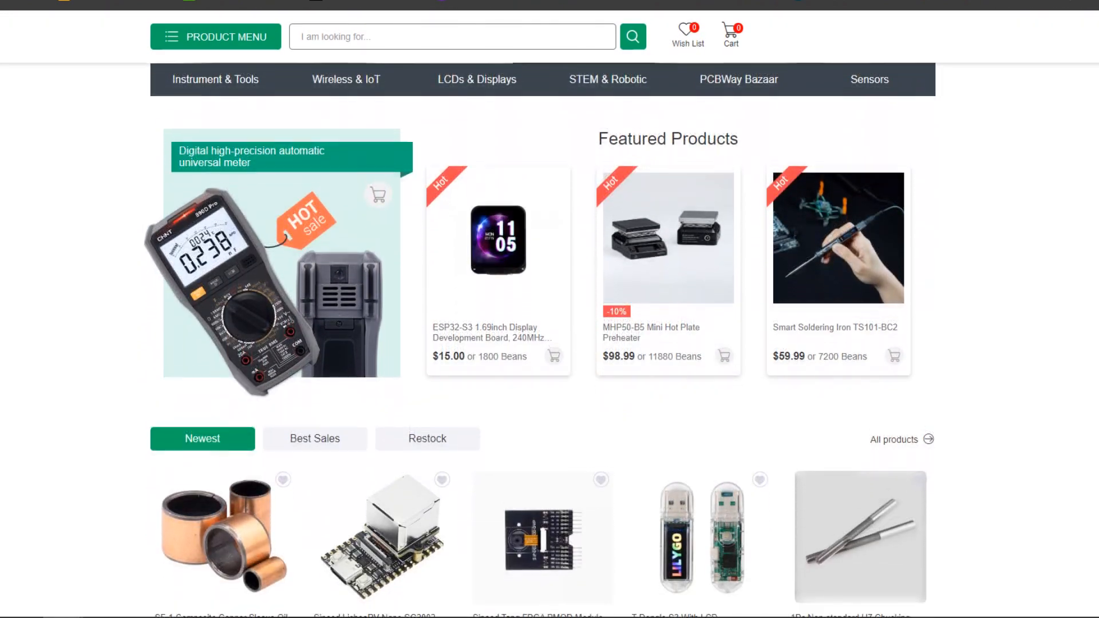
{"action": "scroll", "coordinate": [550, 344], "scroll_direction": "down", "scroll_amount": 2}
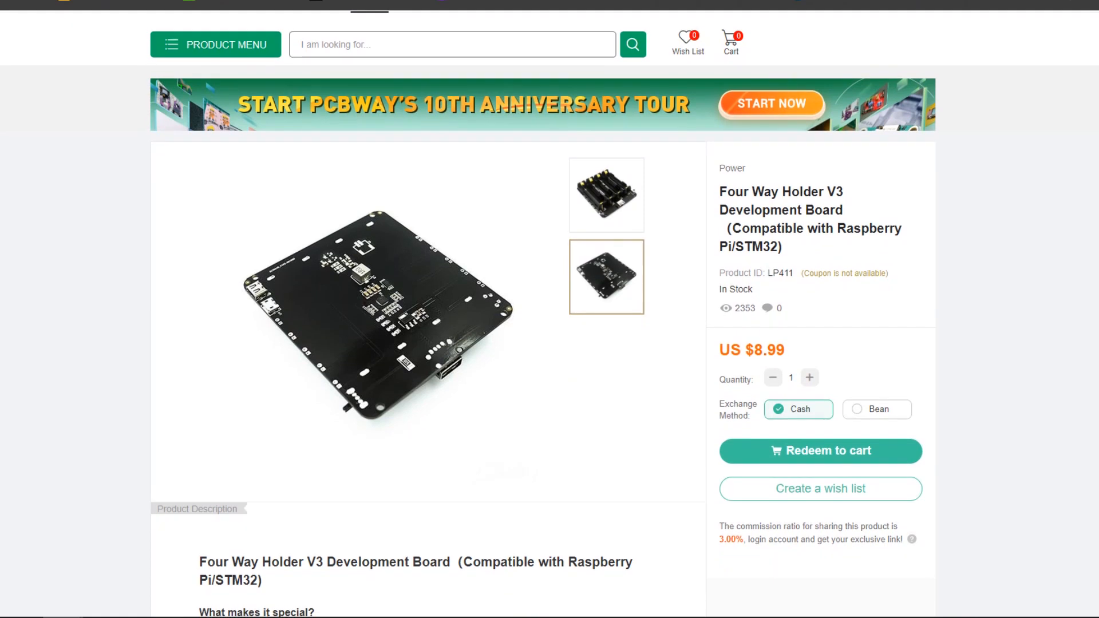
- Switch the Four Way Holder V3 board's exchange method to Beans at 1080 Beans
{"action": "left_click", "coordinate": [877, 410]}
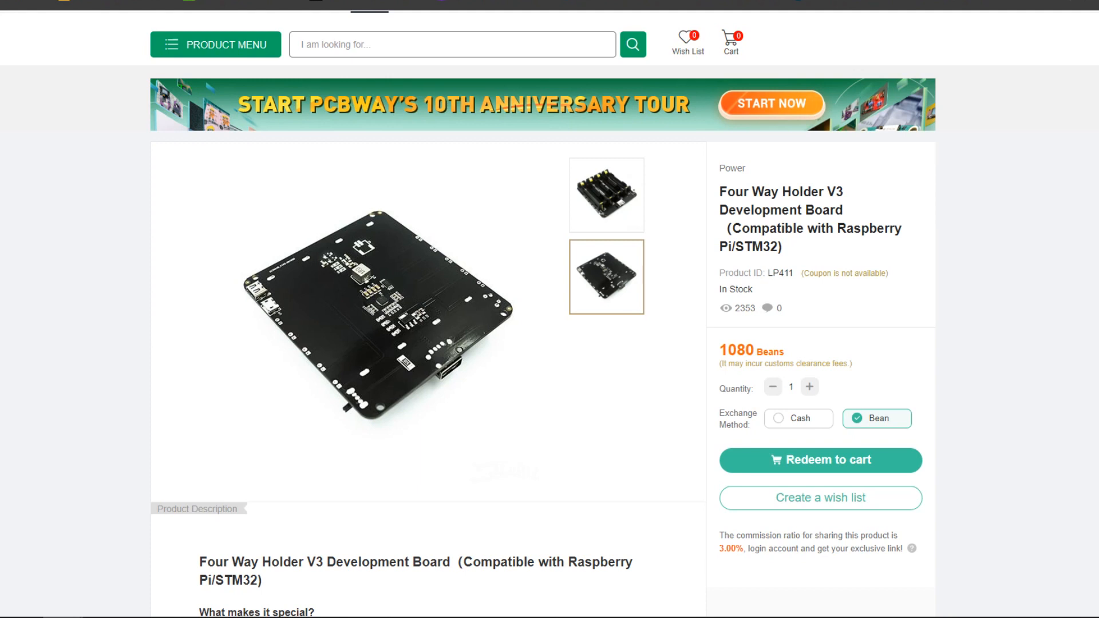
{"action": "scroll", "coordinate": [550, 343], "scroll_direction": "down", "scroll_amount": 2}
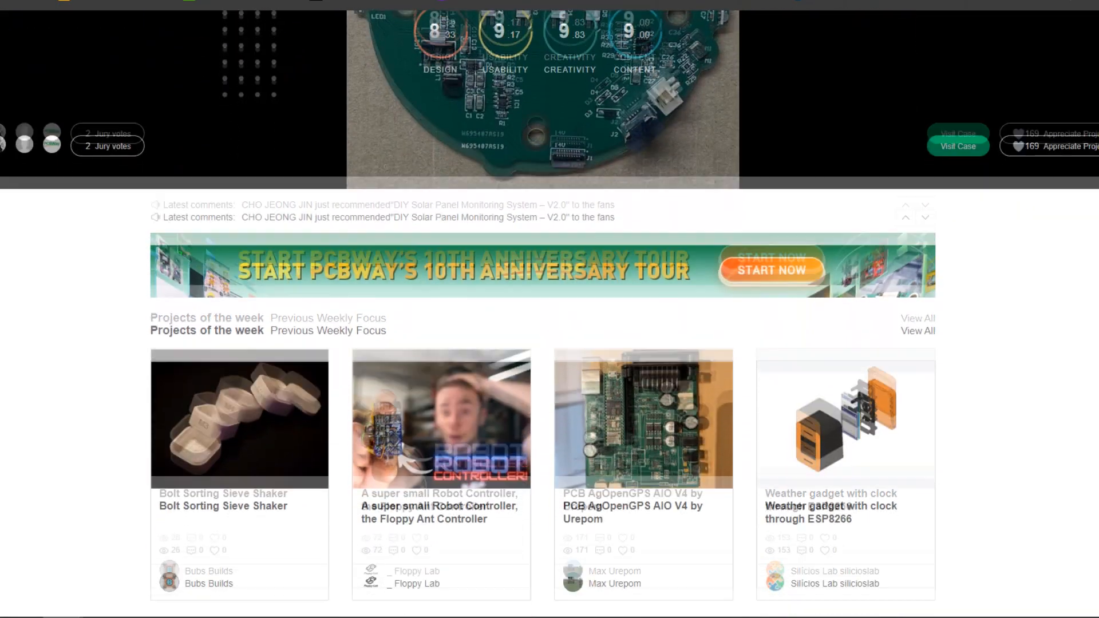
{"action": "scroll", "coordinate": [549, 344], "scroll_direction": "down", "scroll_amount": 5}
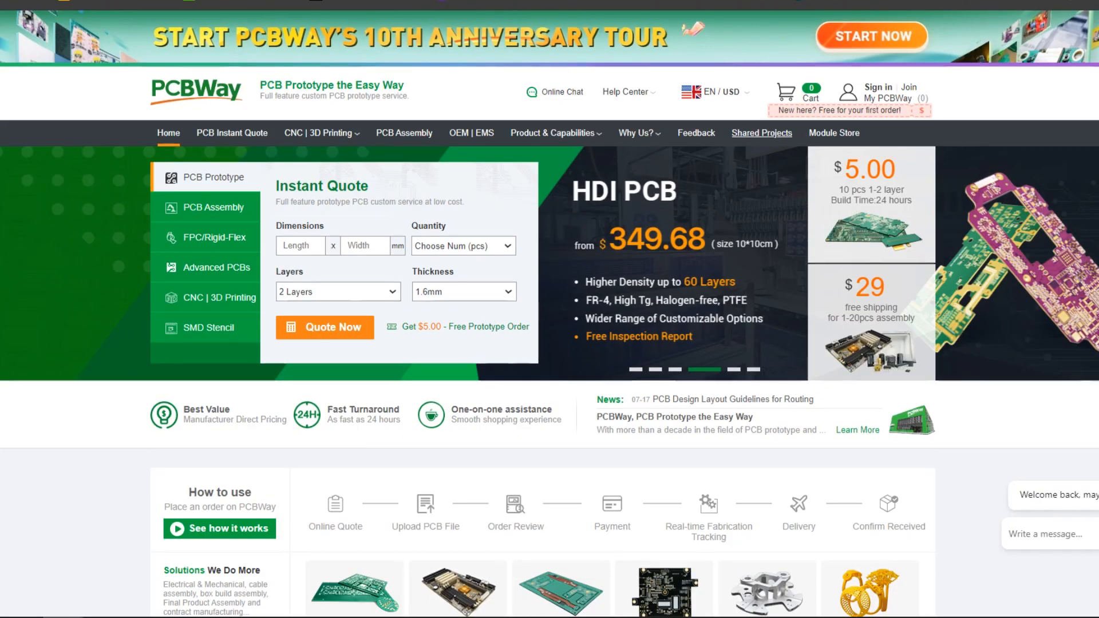
{"action": "scroll", "coordinate": [549, 344], "scroll_direction": "down", "scroll_amount": 5}
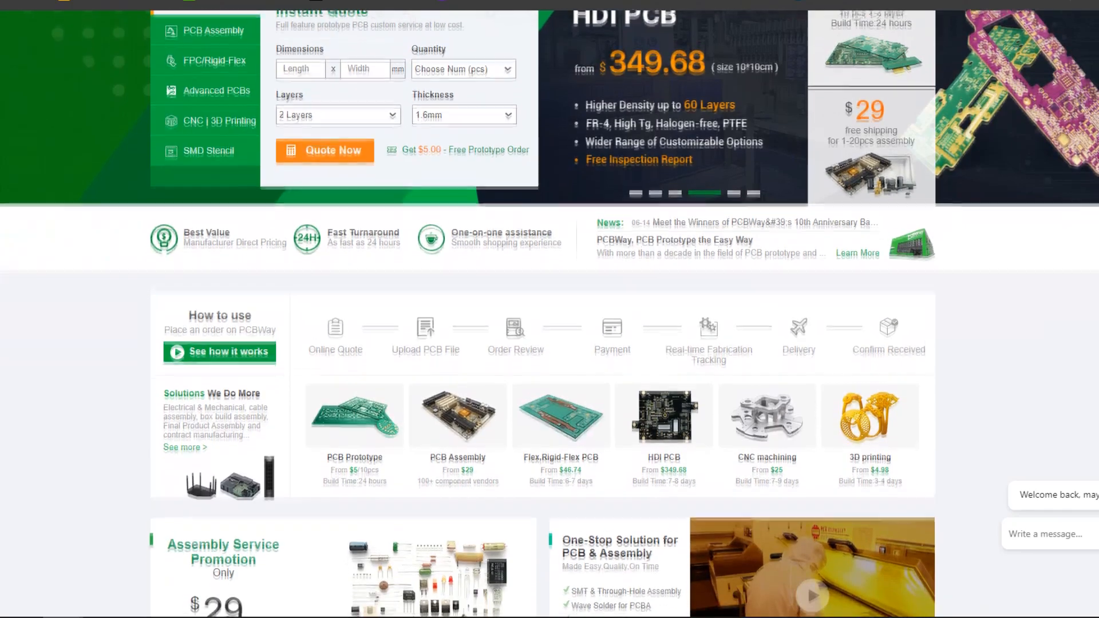
{"action": "scroll", "coordinate": [550, 344], "scroll_direction": "down", "scroll_amount": 2}
{"action": "scroll", "coordinate": [550, 344], "scroll_direction": "down", "scroll_amount": 2}
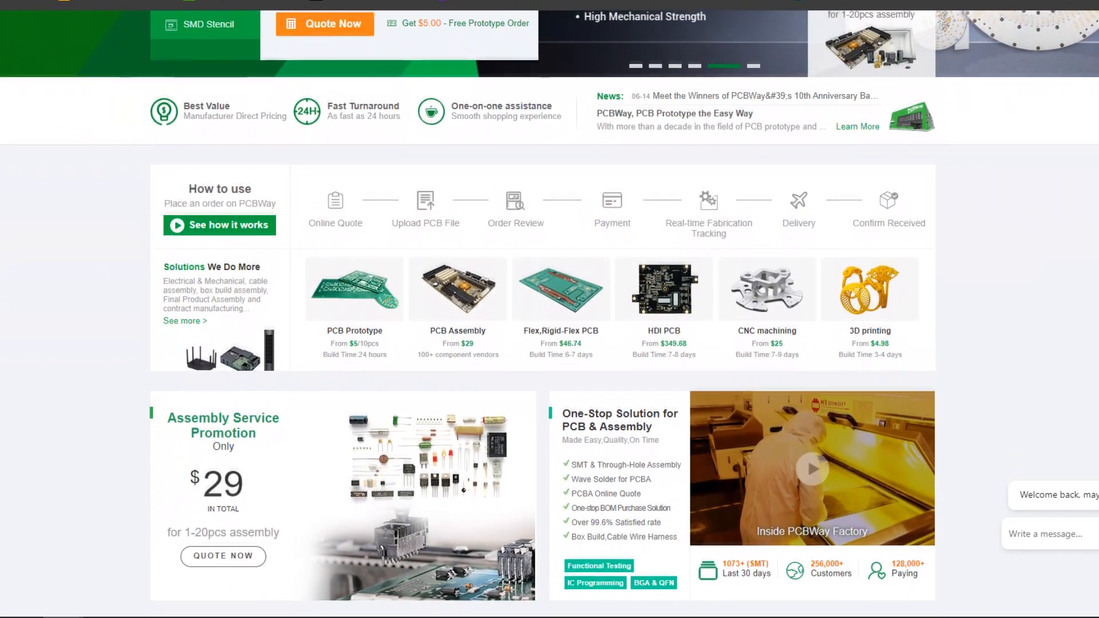
{"action": "scroll", "coordinate": [550, 344], "scroll_direction": "down", "scroll_amount": 1}
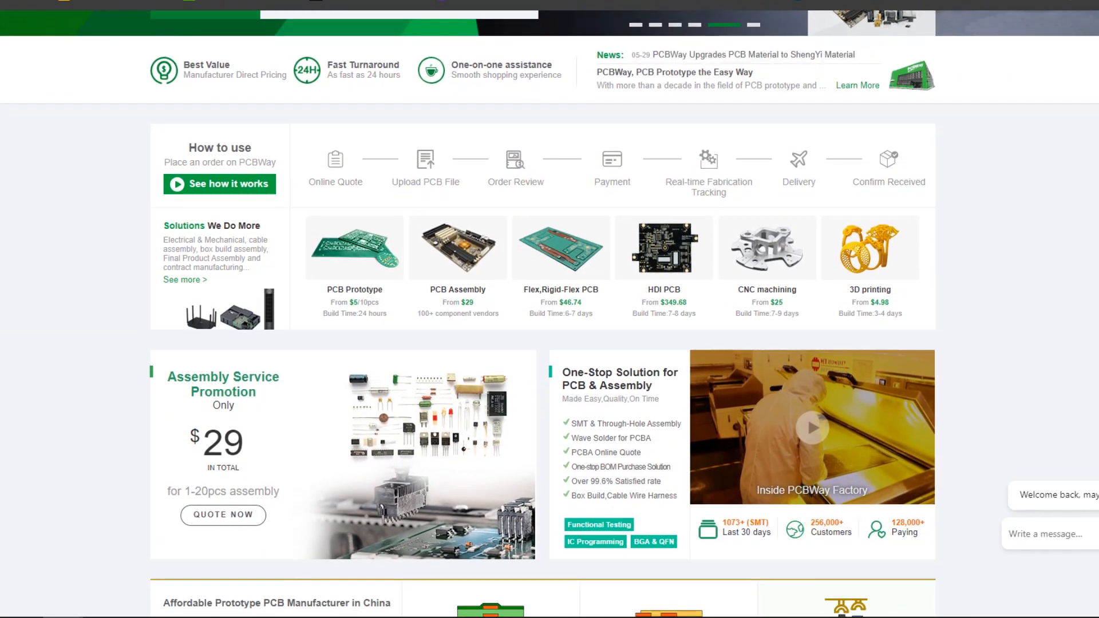
{"action": "scroll", "coordinate": [550, 343], "scroll_direction": "down", "scroll_amount": 2}
{"action": "scroll", "coordinate": [550, 343], "scroll_direction": "down", "scroll_amount": 2}
{"action": "scroll", "coordinate": [550, 343], "scroll_direction": "down", "scroll_amount": 1}
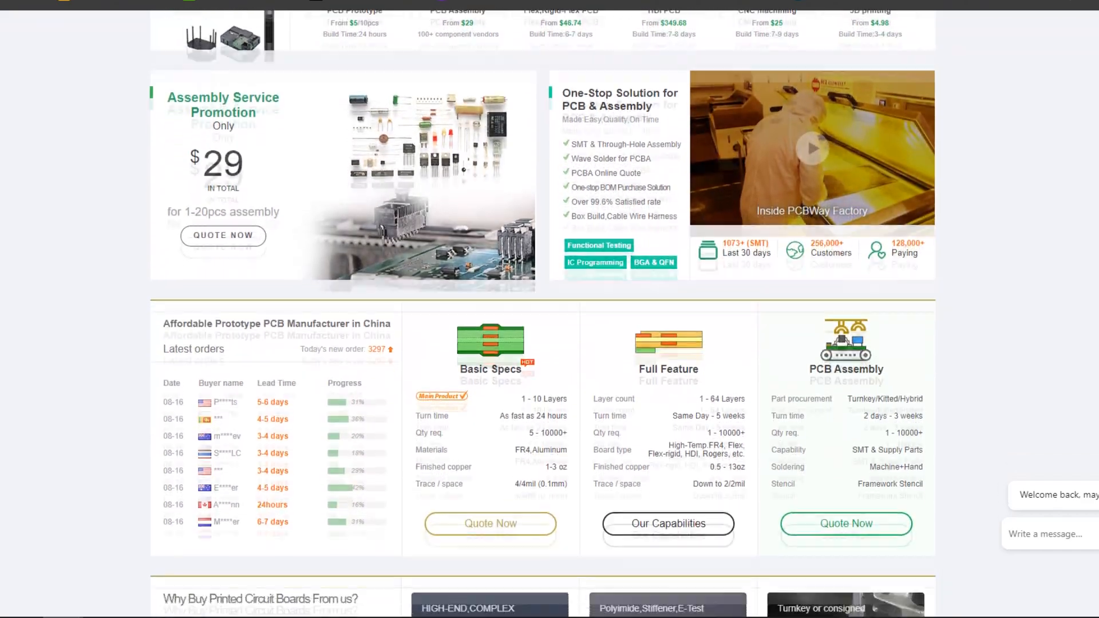
{"action": "scroll", "coordinate": [549, 343], "scroll_direction": "down", "scroll_amount": 1}
{"action": "scroll", "coordinate": [549, 343], "scroll_direction": "down", "scroll_amount": 1}
{"action": "scroll", "coordinate": [550, 344], "scroll_direction": "down", "scroll_amount": 1}
{"action": "scroll", "coordinate": [549, 343], "scroll_direction": "down", "scroll_amount": 1}
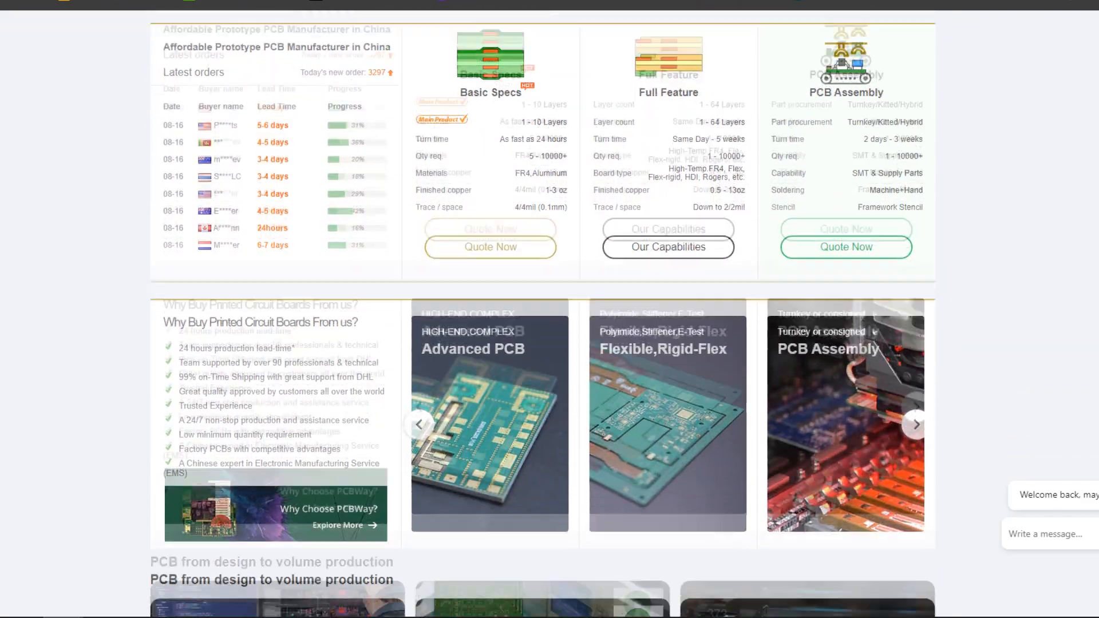
{"action": "scroll", "coordinate": [550, 344], "scroll_direction": "down", "scroll_amount": 1}
{"action": "scroll", "coordinate": [550, 344], "scroll_direction": "down", "scroll_amount": 1}
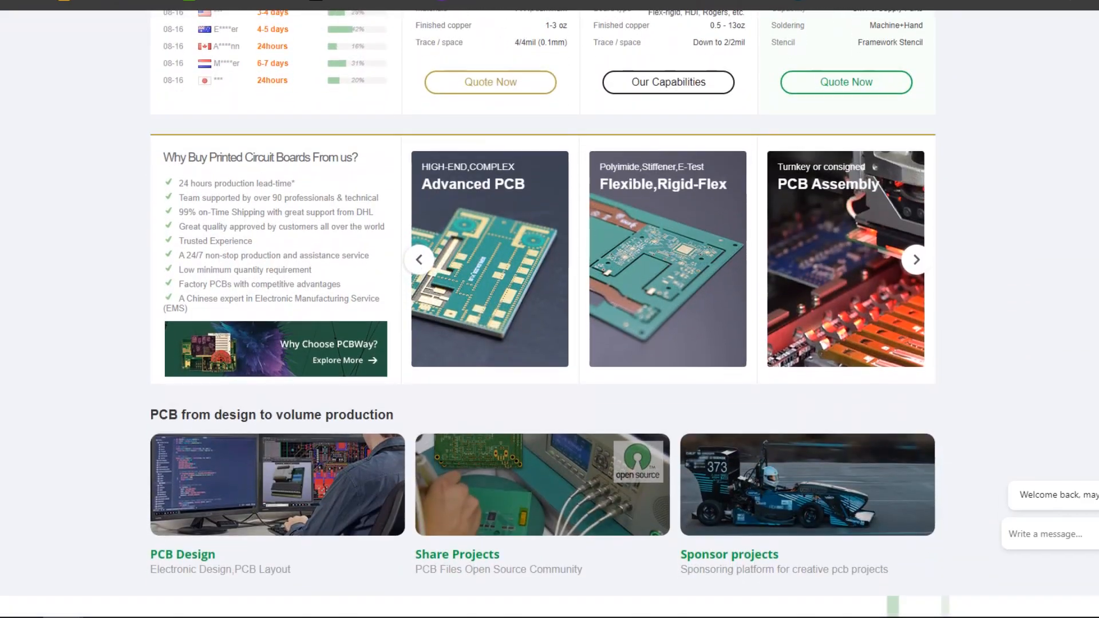
{"action": "scroll", "coordinate": [550, 344], "scroll_direction": "down", "scroll_amount": 1}
{"action": "scroll", "coordinate": [550, 343], "scroll_direction": "down", "scroll_amount": 1}
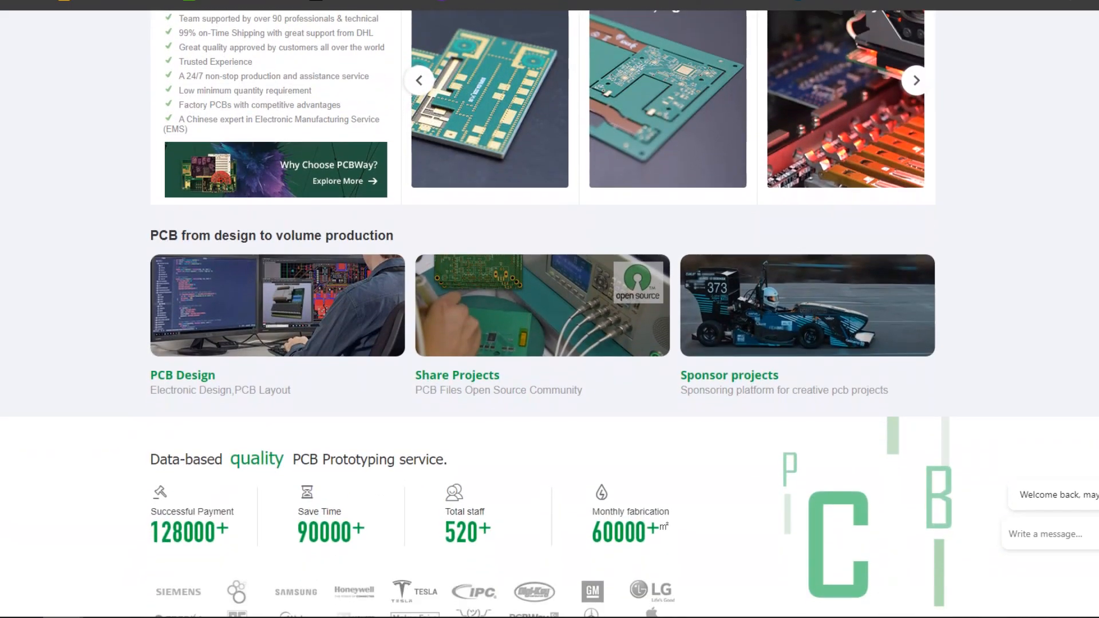
{"action": "scroll", "coordinate": [550, 344], "scroll_direction": "down", "scroll_amount": 1}
{"action": "scroll", "coordinate": [550, 343], "scroll_direction": "down", "scroll_amount": 1}
{"action": "scroll", "coordinate": [549, 344], "scroll_direction": "down", "scroll_amount": 1}
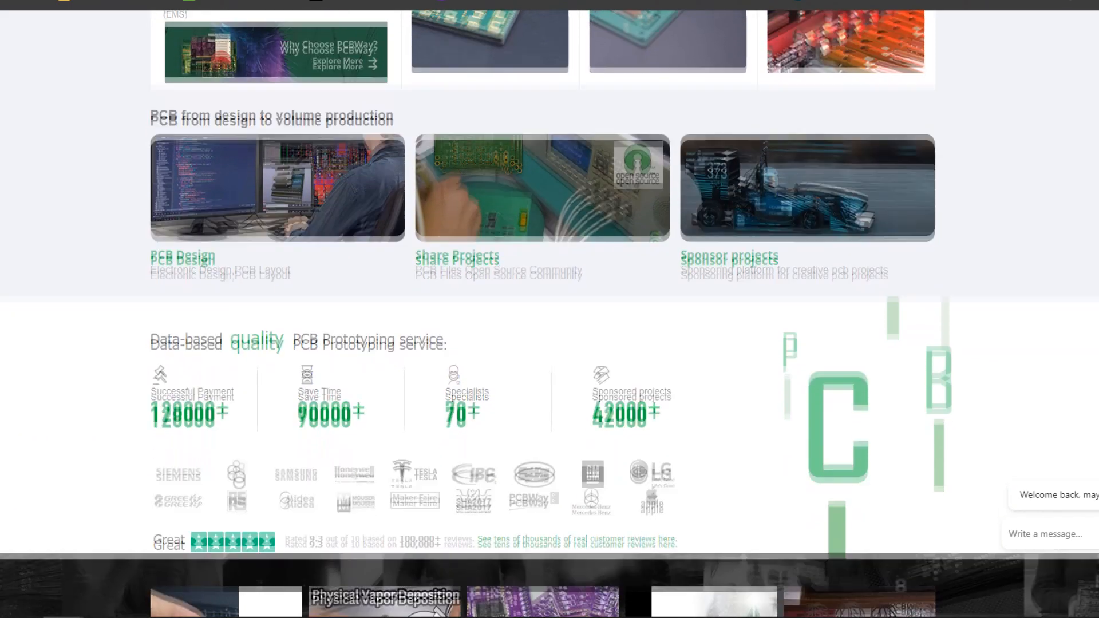
{"action": "scroll", "coordinate": [550, 344], "scroll_direction": "down", "scroll_amount": 1}
{"action": "scroll", "coordinate": [549, 344], "scroll_direction": "down", "scroll_amount": 1}
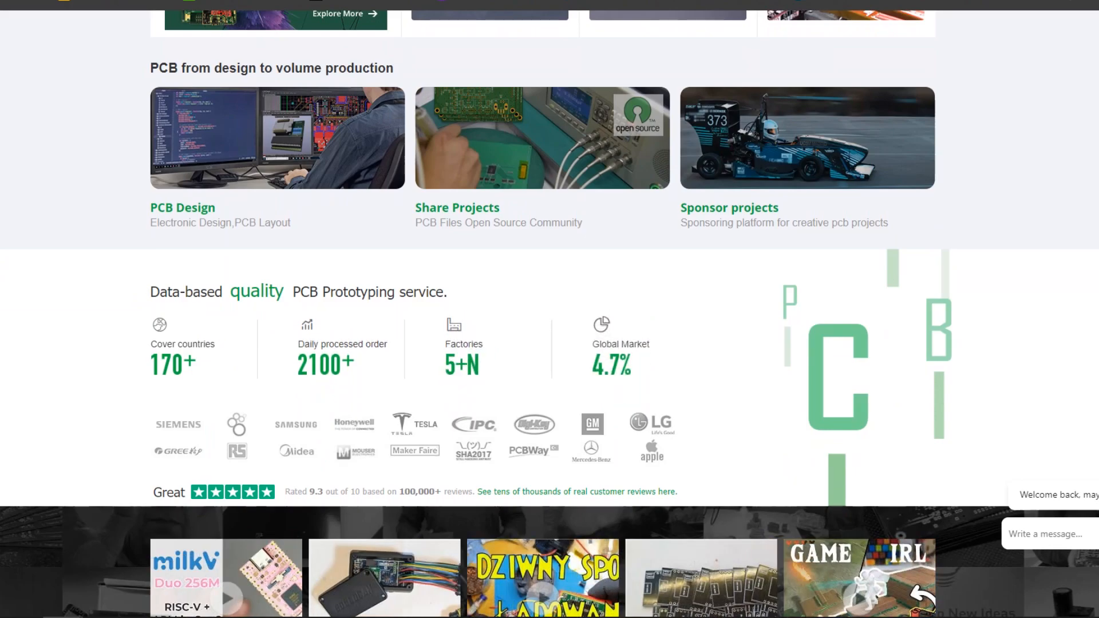
{"action": "scroll", "coordinate": [549, 344], "scroll_direction": "up", "scroll_amount": 5}
{"action": "scroll", "coordinate": [550, 344], "scroll_direction": "up", "scroll_amount": 5}
{"action": "scroll", "coordinate": [549, 344], "scroll_direction": "up", "scroll_amount": 5}
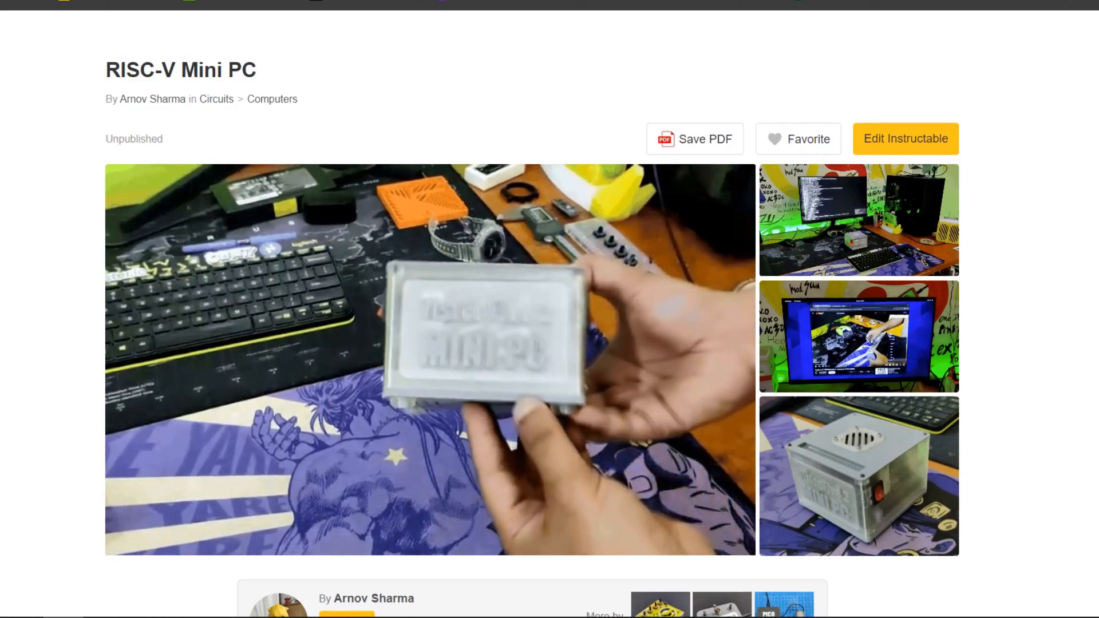
{"action": "scroll", "coordinate": [550, 344], "scroll_direction": "down", "scroll_amount": 2}
{"action": "scroll", "coordinate": [550, 343], "scroll_direction": "down", "scroll_amount": 2}
{"action": "scroll", "coordinate": [550, 343], "scroll_direction": "down", "scroll_amount": 3}
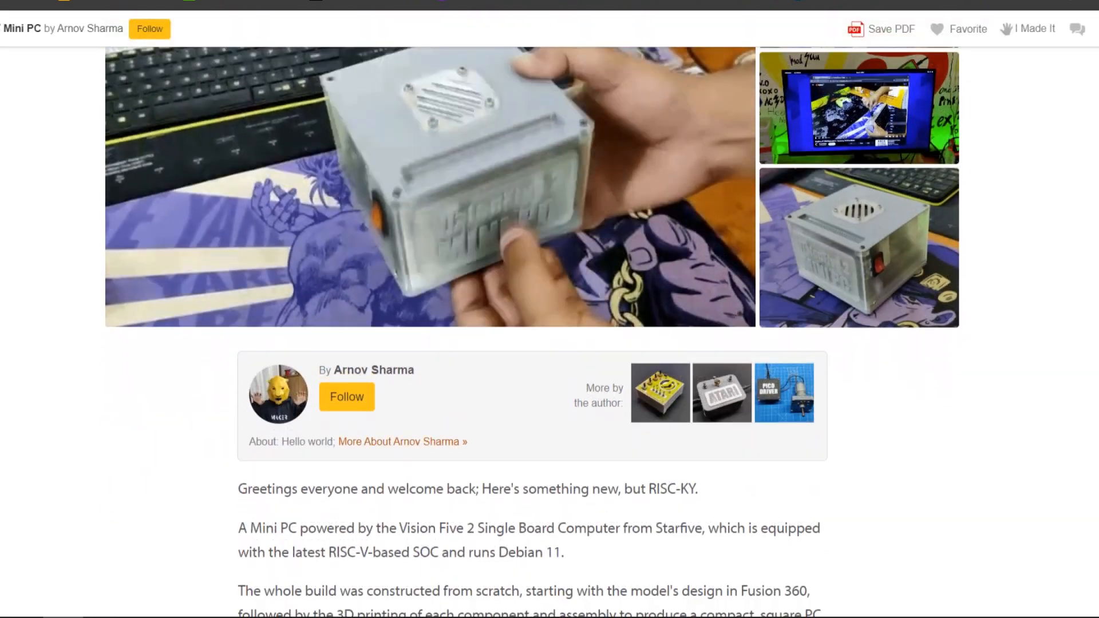
{"action": "scroll", "coordinate": [549, 344], "scroll_direction": "down", "scroll_amount": 3}
{"action": "scroll", "coordinate": [550, 343], "scroll_direction": "down", "scroll_amount": 4}
{"action": "scroll", "coordinate": [550, 343], "scroll_direction": "down", "scroll_amount": 2}
{"action": "scroll", "coordinate": [550, 344], "scroll_direction": "down", "scroll_amount": 2}
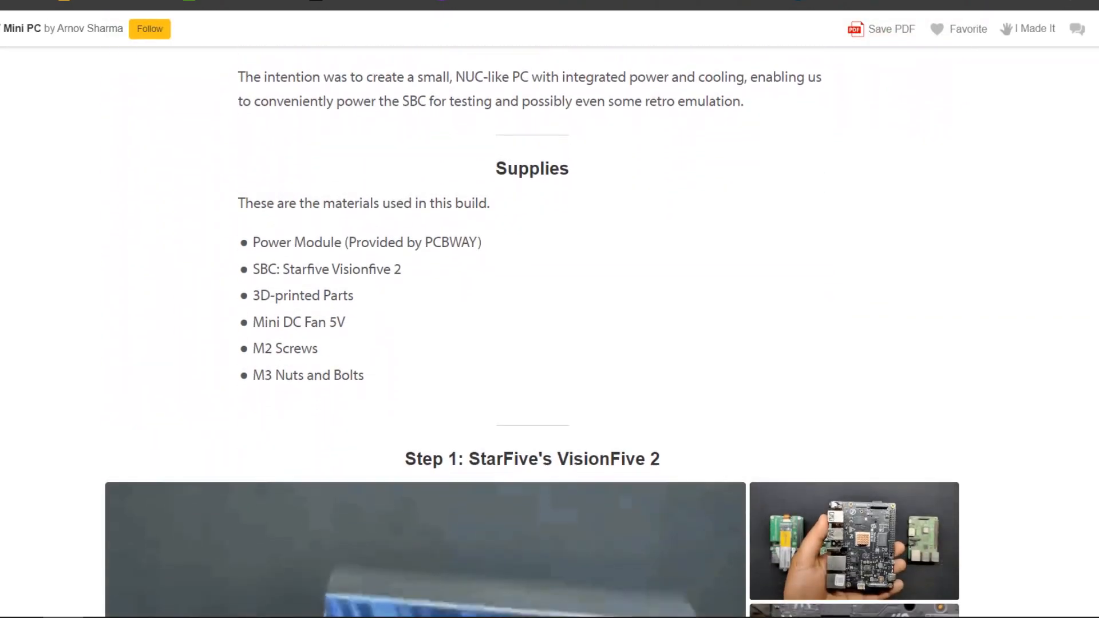
{"action": "scroll", "coordinate": [550, 343], "scroll_direction": "down", "scroll_amount": 2}
{"action": "scroll", "coordinate": [550, 343], "scroll_direction": "down", "scroll_amount": 2}
{"action": "scroll", "coordinate": [550, 343], "scroll_direction": "down", "scroll_amount": 2}
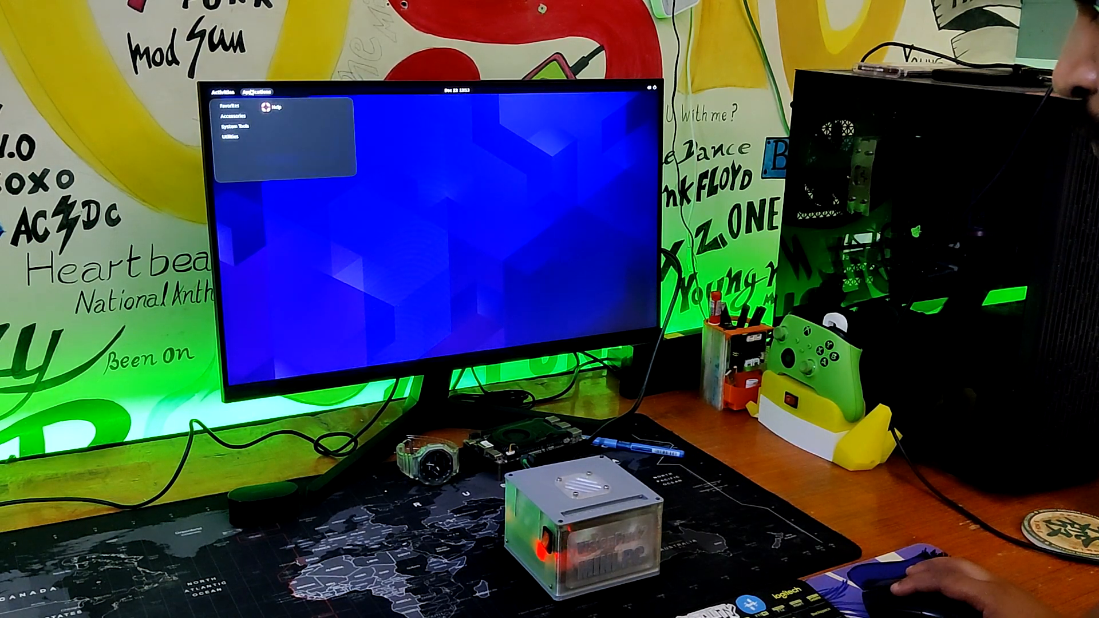
{"action": "left_click", "coordinate": [225, 91]}
{"action": "left_click", "coordinate": [458, 223]}
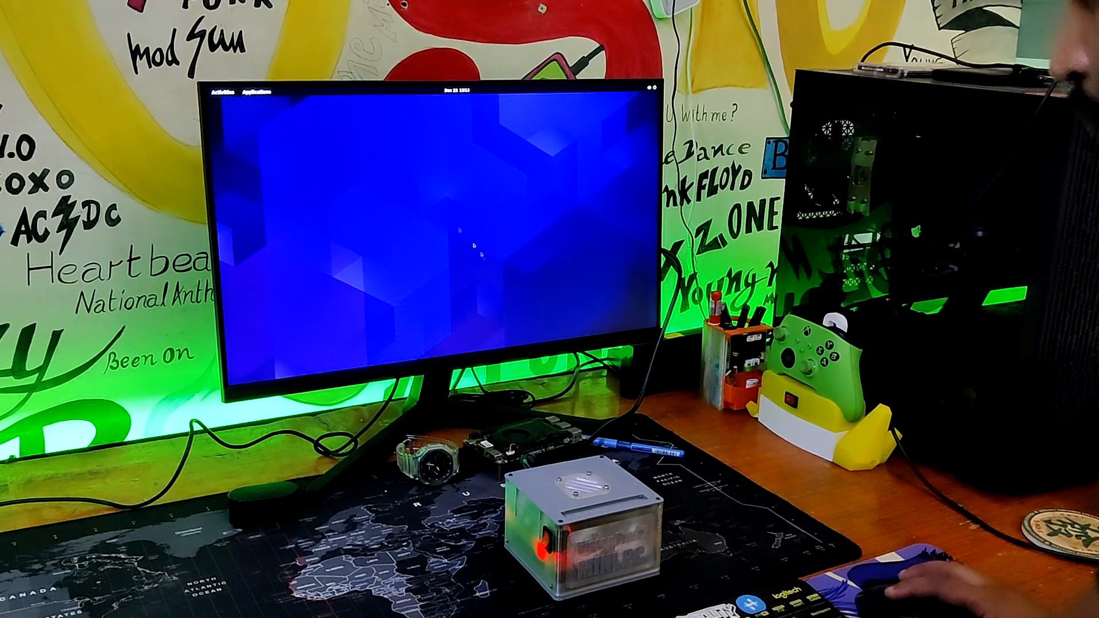
{"action": "left_click", "coordinate": [244, 90]}
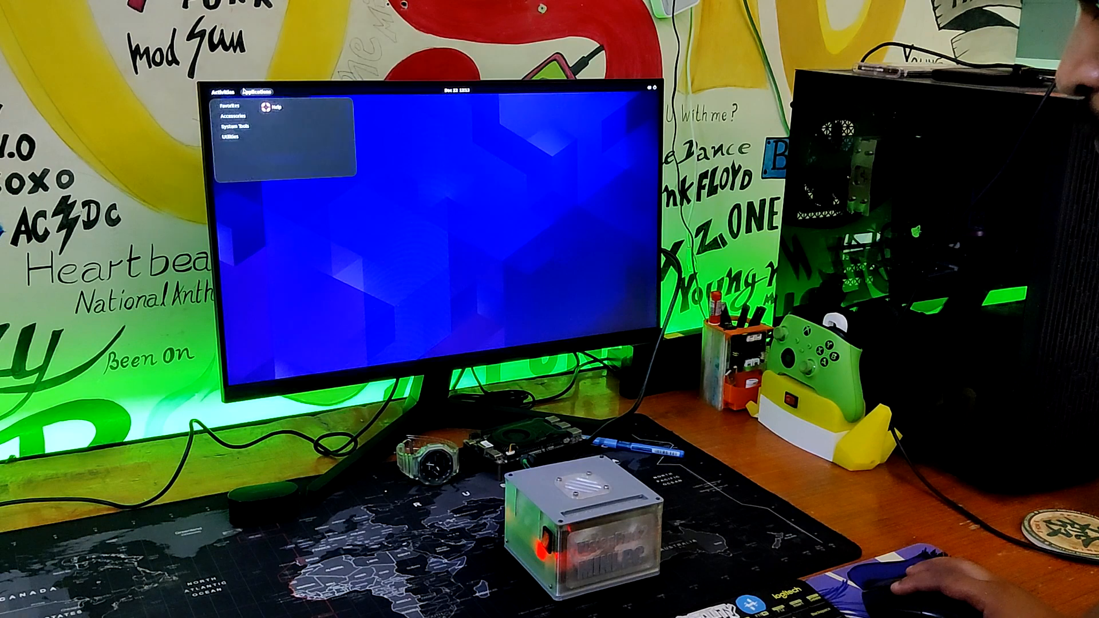
{"action": "left_click", "coordinate": [225, 91]}
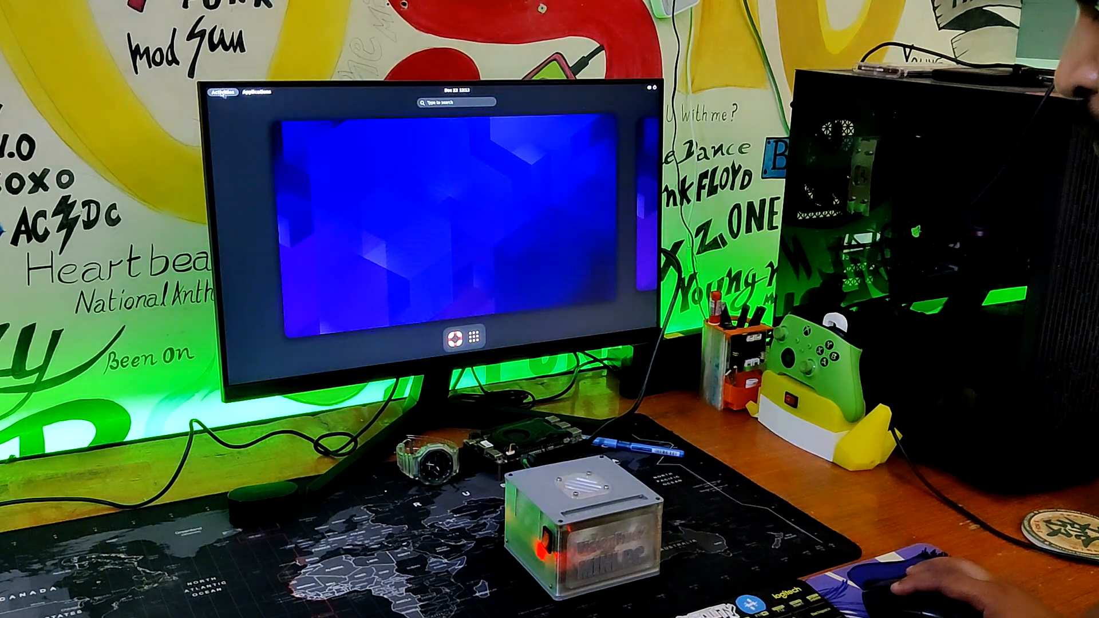
{"action": "key", "text": "super"}
{"action": "key", "text": "super"}
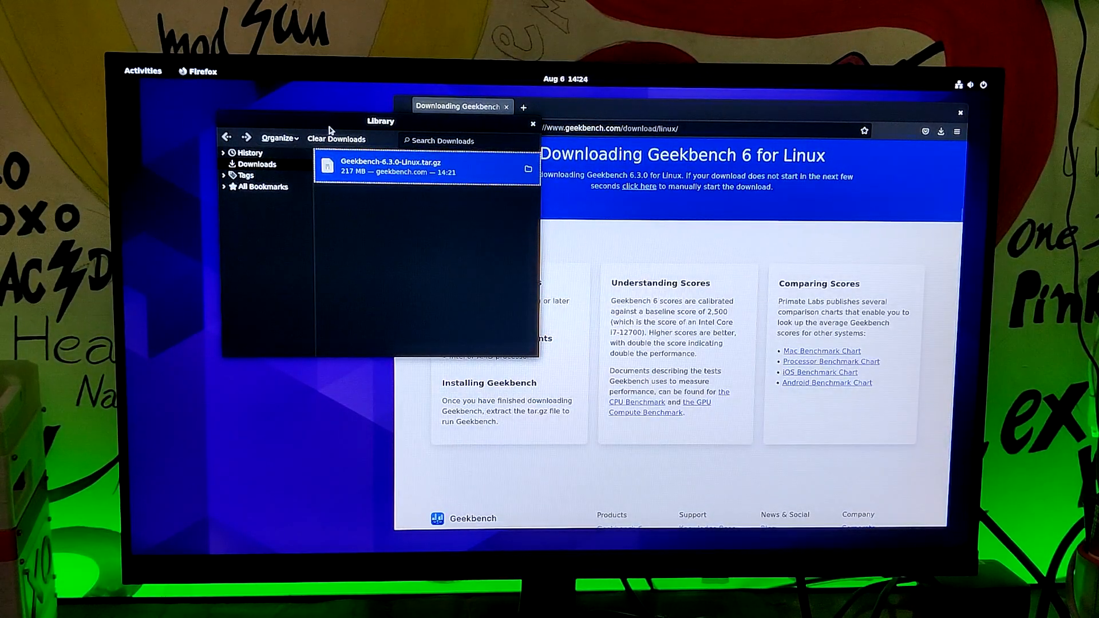
- Close the downloads library with the Geekbench 6 archive and start a terminal from Activities
{"action": "left_click_drag", "start_coordinate": [330, 127], "coordinate": [355, 146]}
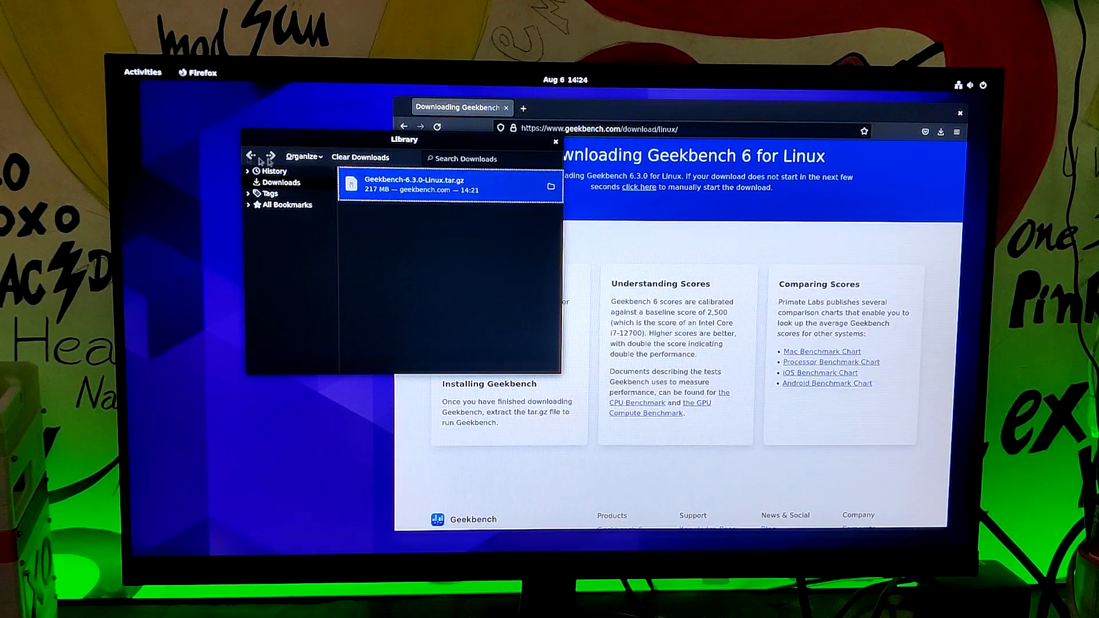
{"action": "left_click", "coordinate": [556, 143]}
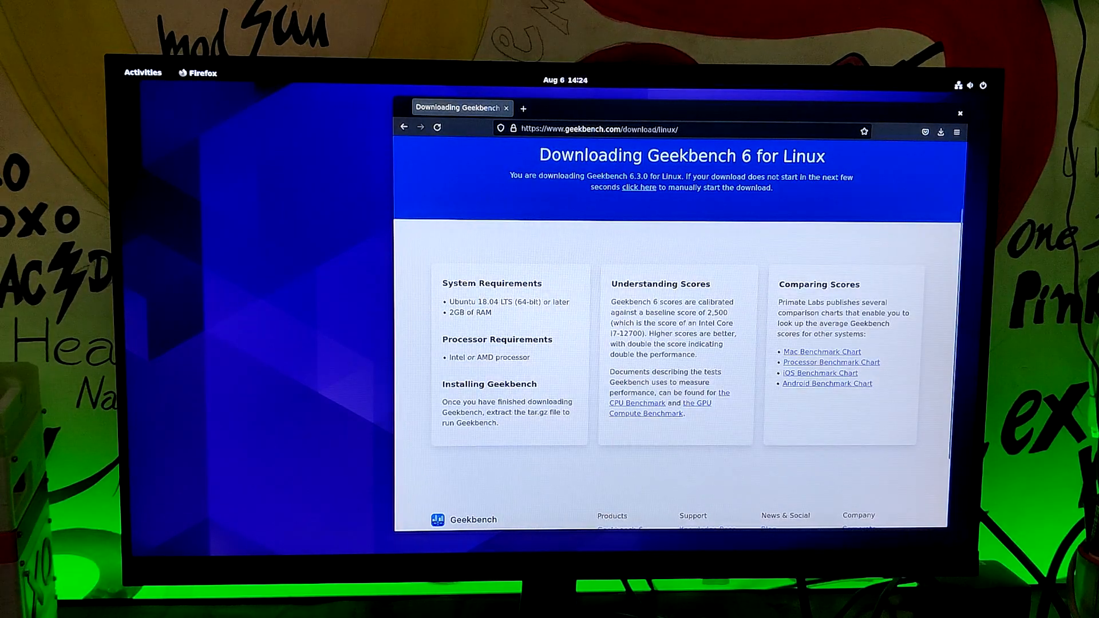
{"action": "left_click", "coordinate": [142, 73]}
{"action": "left_click", "coordinate": [483, 523]}
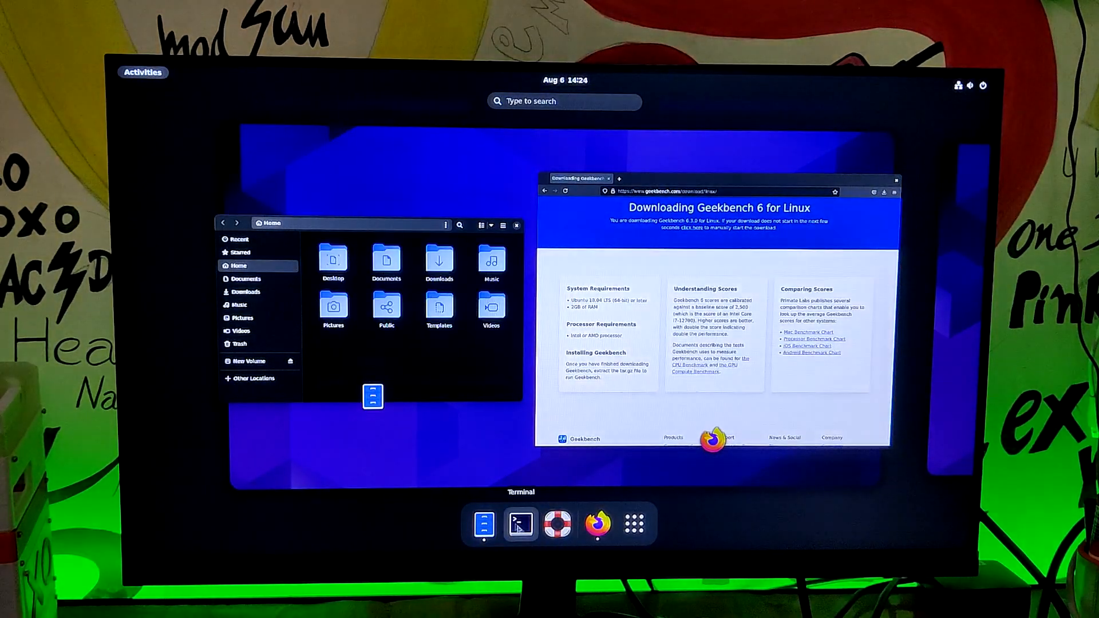
{"action": "left_click", "coordinate": [438, 363]}
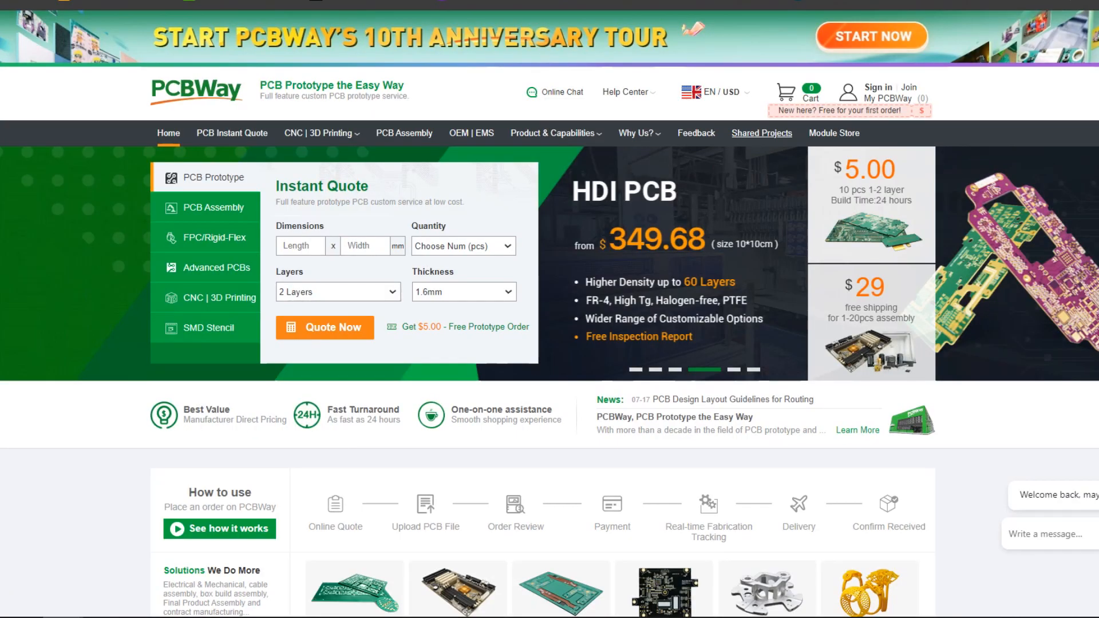
{"action": "scroll", "coordinate": [550, 343], "scroll_direction": "down", "scroll_amount": 4}
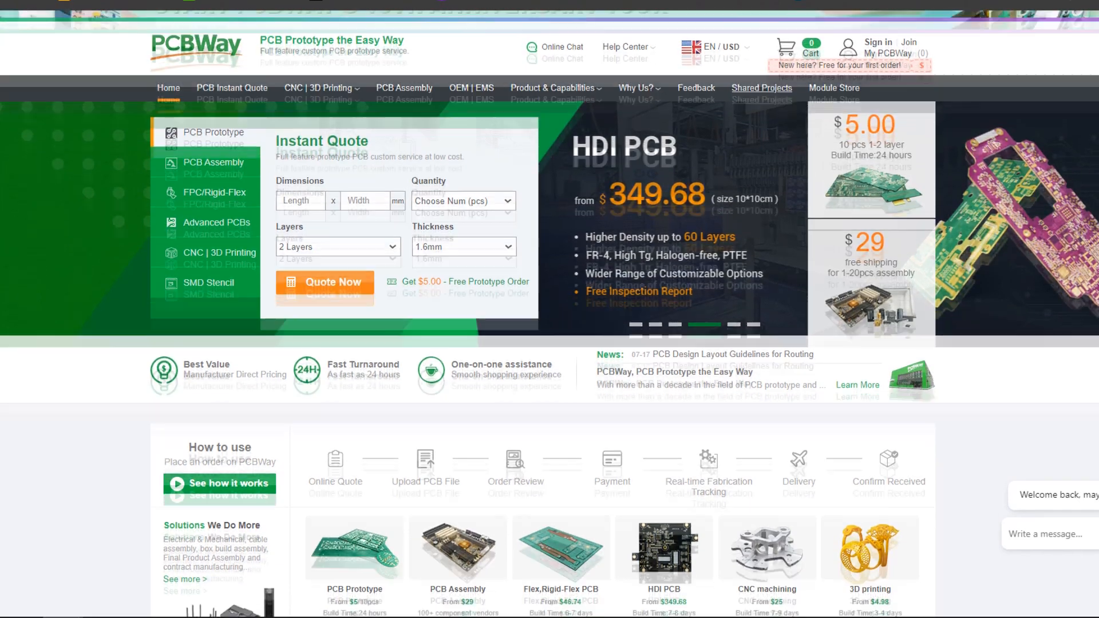
{"action": "scroll", "coordinate": [550, 343], "scroll_direction": "down", "scroll_amount": 4}
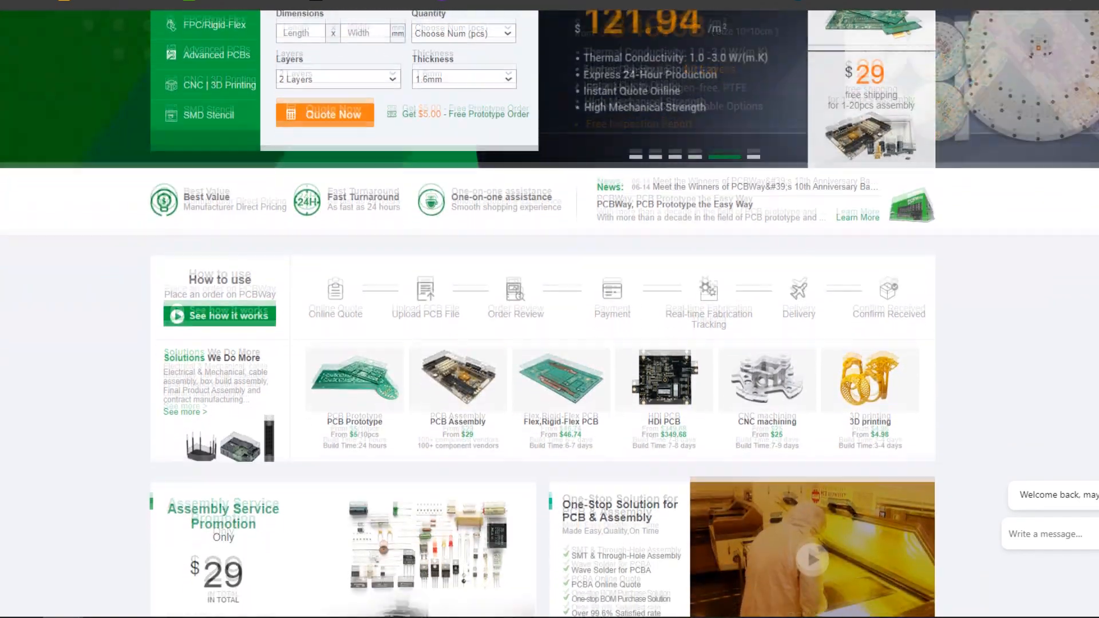
{"action": "scroll", "coordinate": [549, 344], "scroll_direction": "down", "scroll_amount": 2}
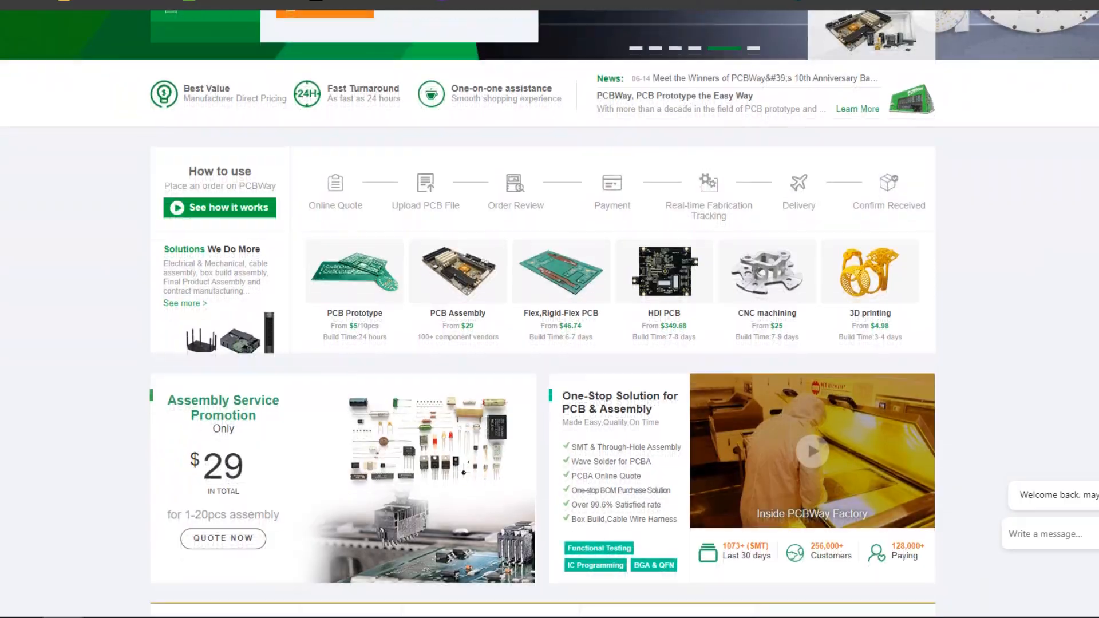
{"action": "scroll", "coordinate": [404, 258], "scroll_direction": "up", "scroll_amount": 8}
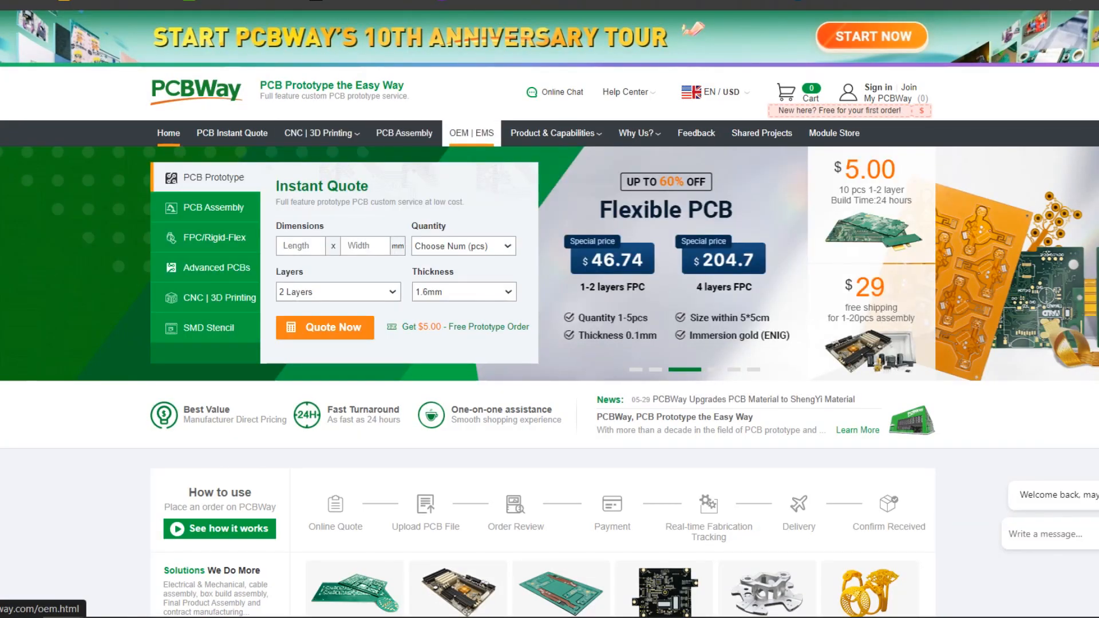